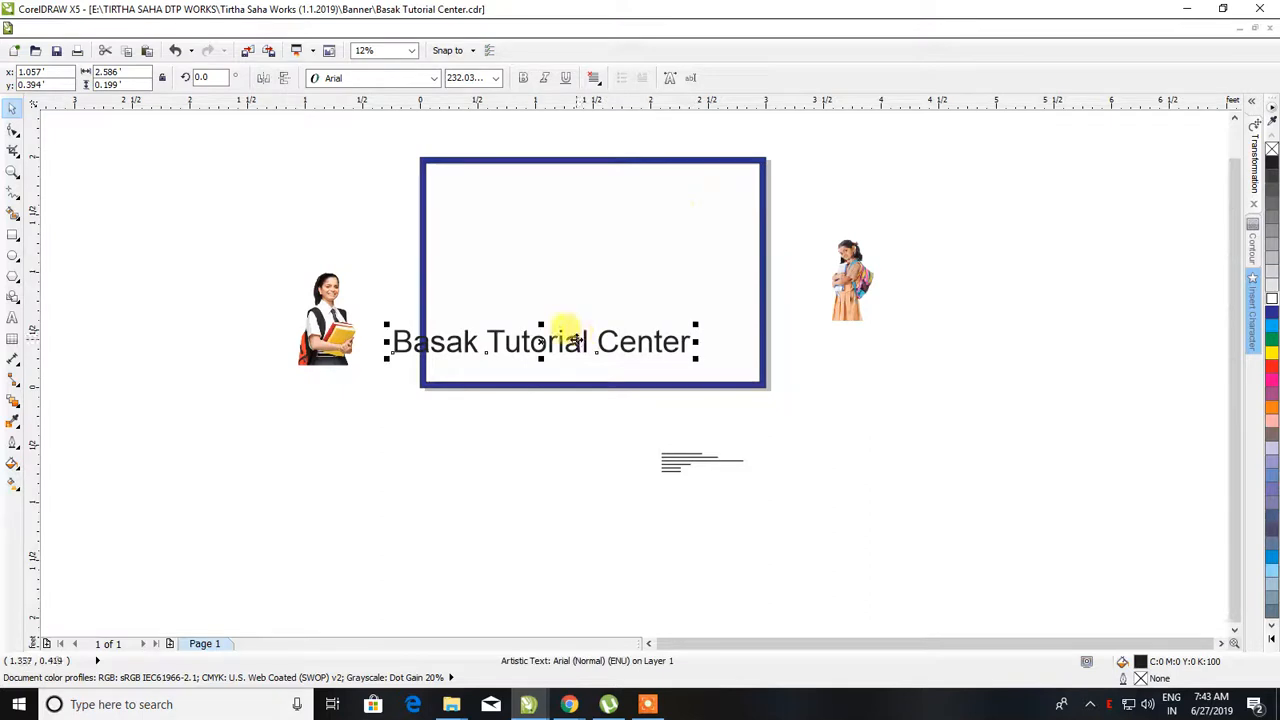
# Step: Move the Basak Tutorial Center title text off the banner to the empty area beyond its upper right corner
pyautogui.moveTo(565, 330); pyautogui.dragTo(1020, 159)
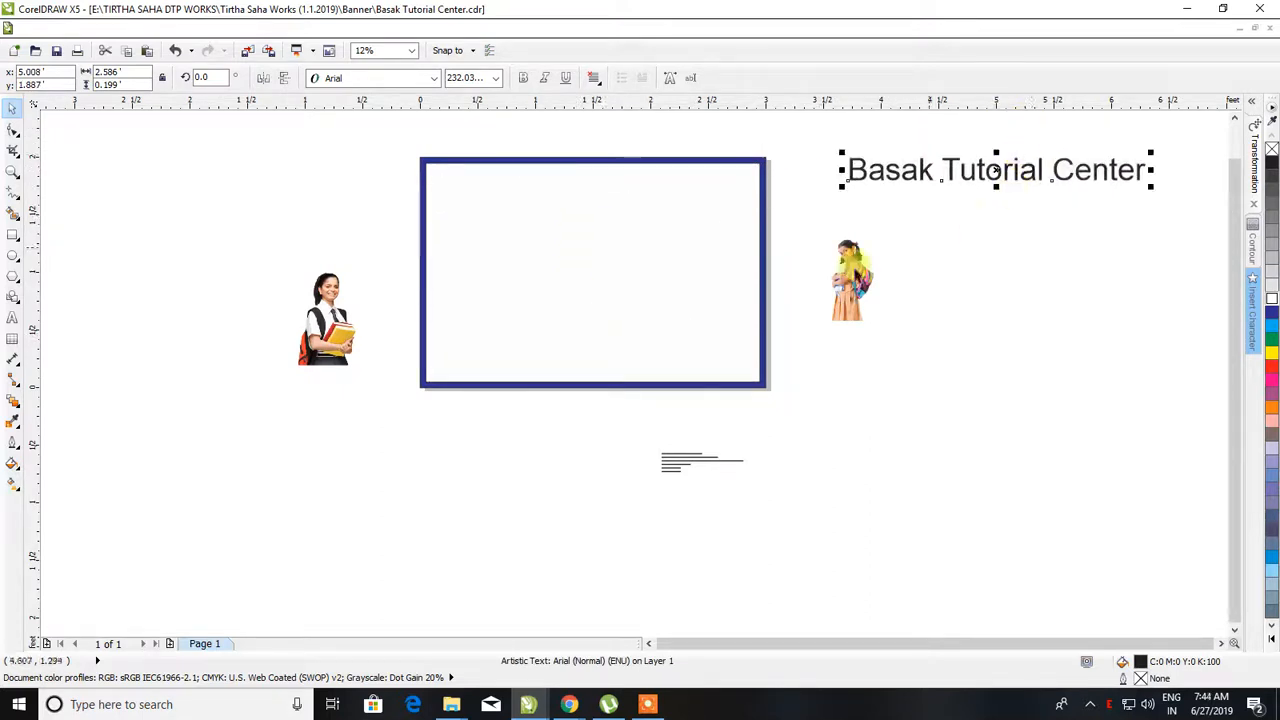
# Step: Draw a rectangle about 2.9' by 0.209' along the banner's bottom inner edge and make its fill and outline the border's blue
pyautogui.scroll(2, 591, 309)
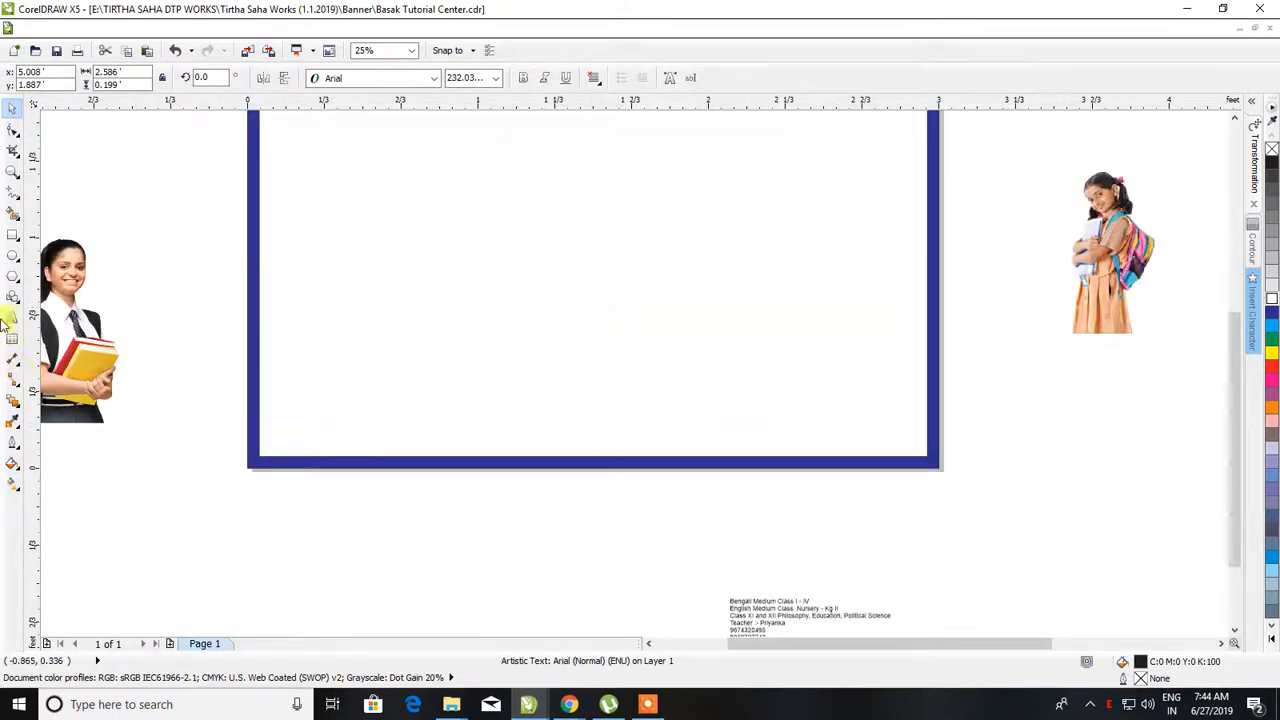
pyautogui.click(13, 236)
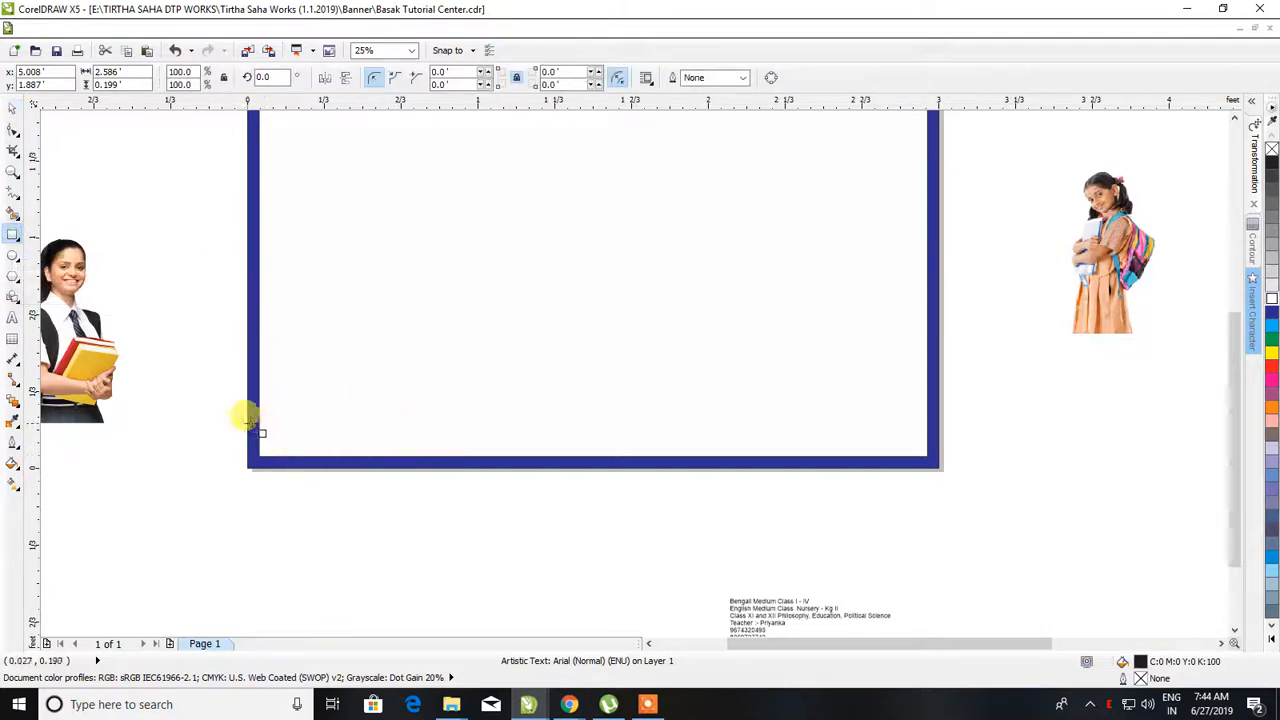
pyautogui.moveTo(258, 408); pyautogui.dragTo(932, 461)
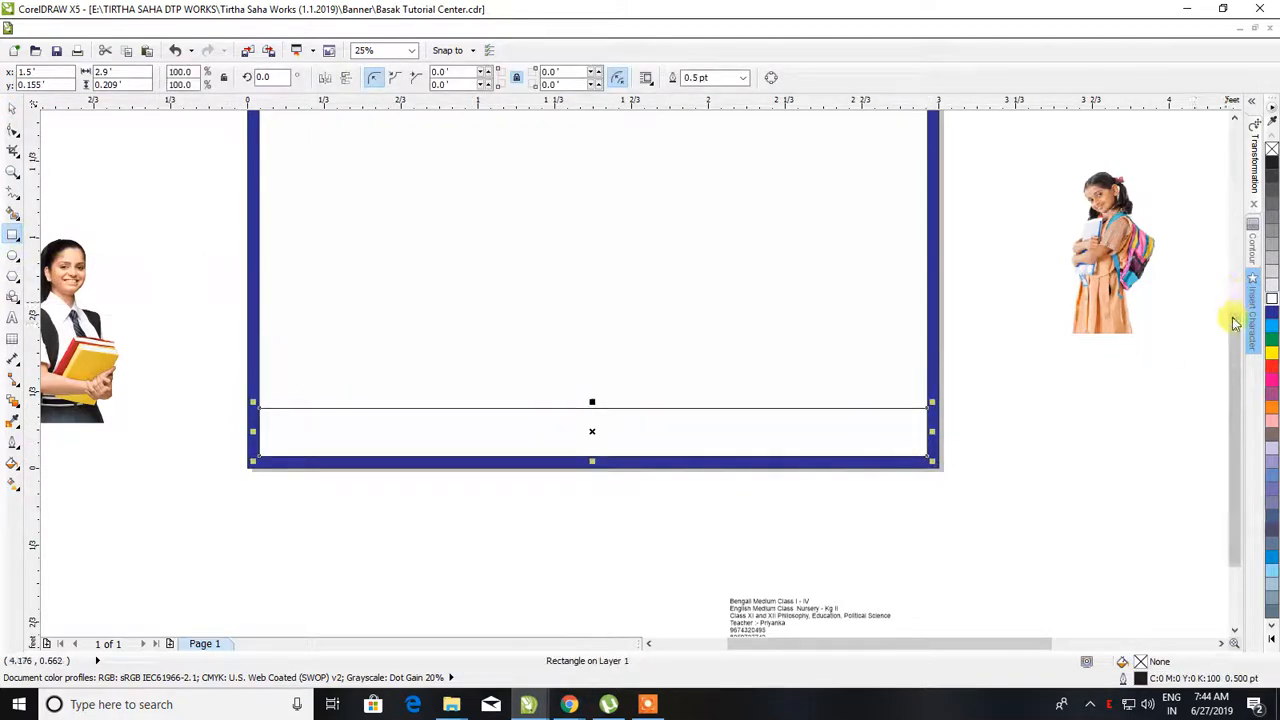
pyautogui.click(1273, 318)
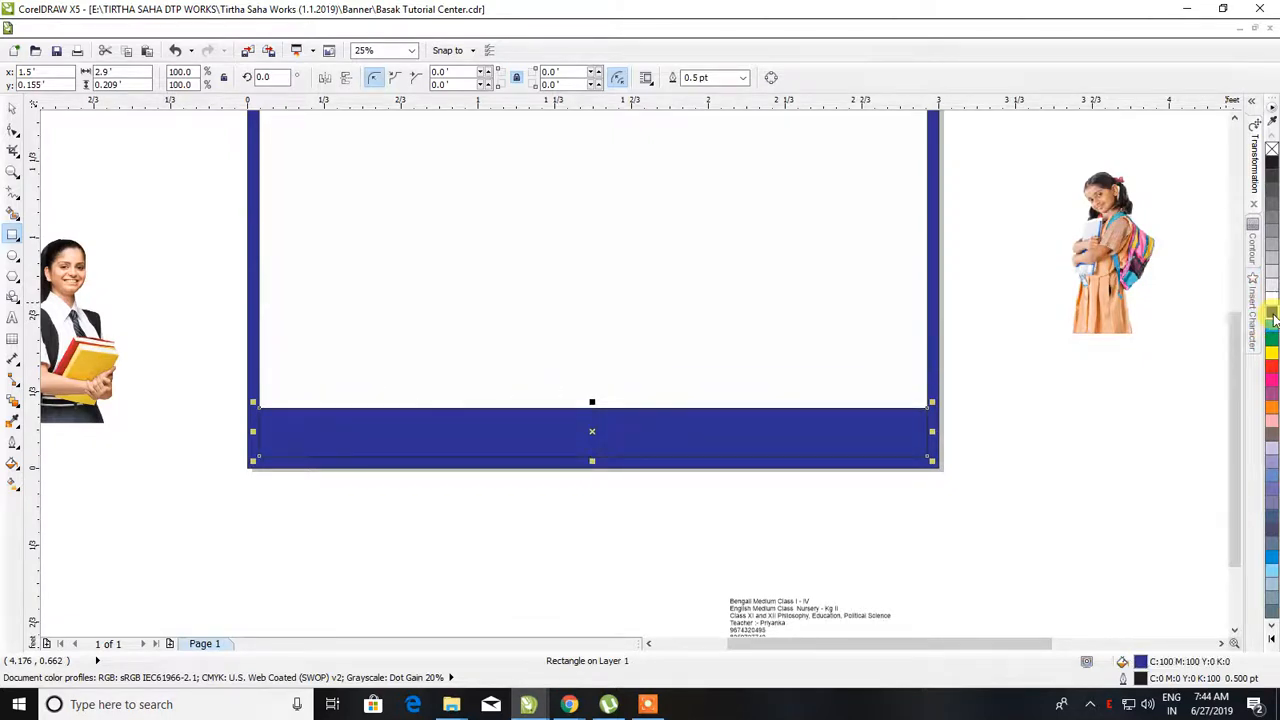
pyautogui.rightClick(1273, 318)
pyautogui.click(1185, 383)
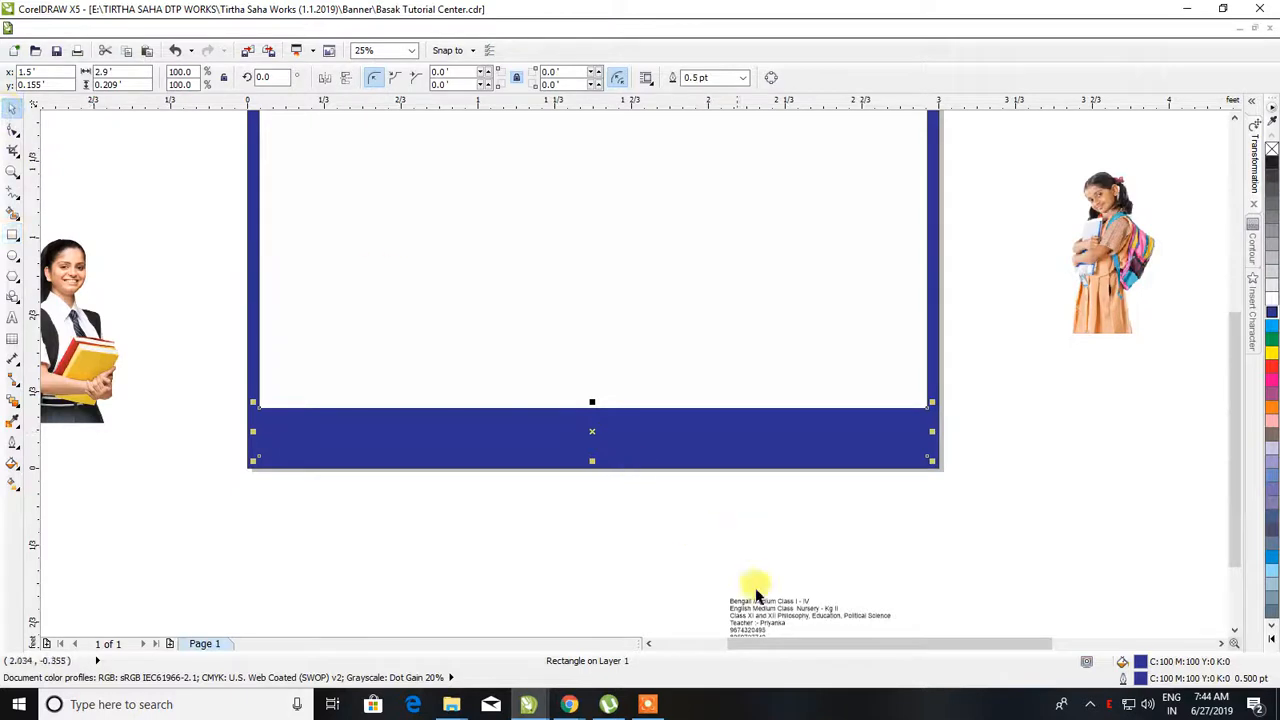
# Step: Cut the second phone number from the details below the banner and paste it after the first one, separated by a slash
pyautogui.scroll(-2, 717, 591)
pyautogui.scroll(5, 760, 600)
pyautogui.click(680, 558)
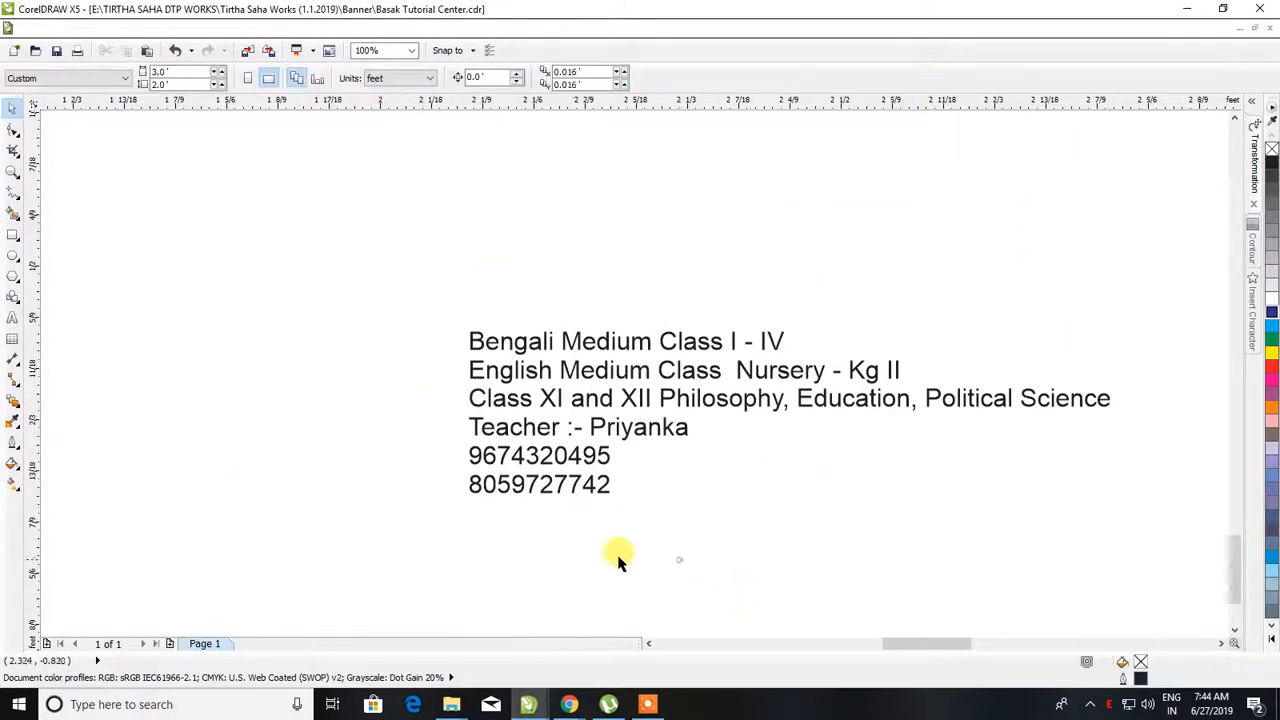
pyautogui.click(14, 324)
pyautogui.click(534, 466)
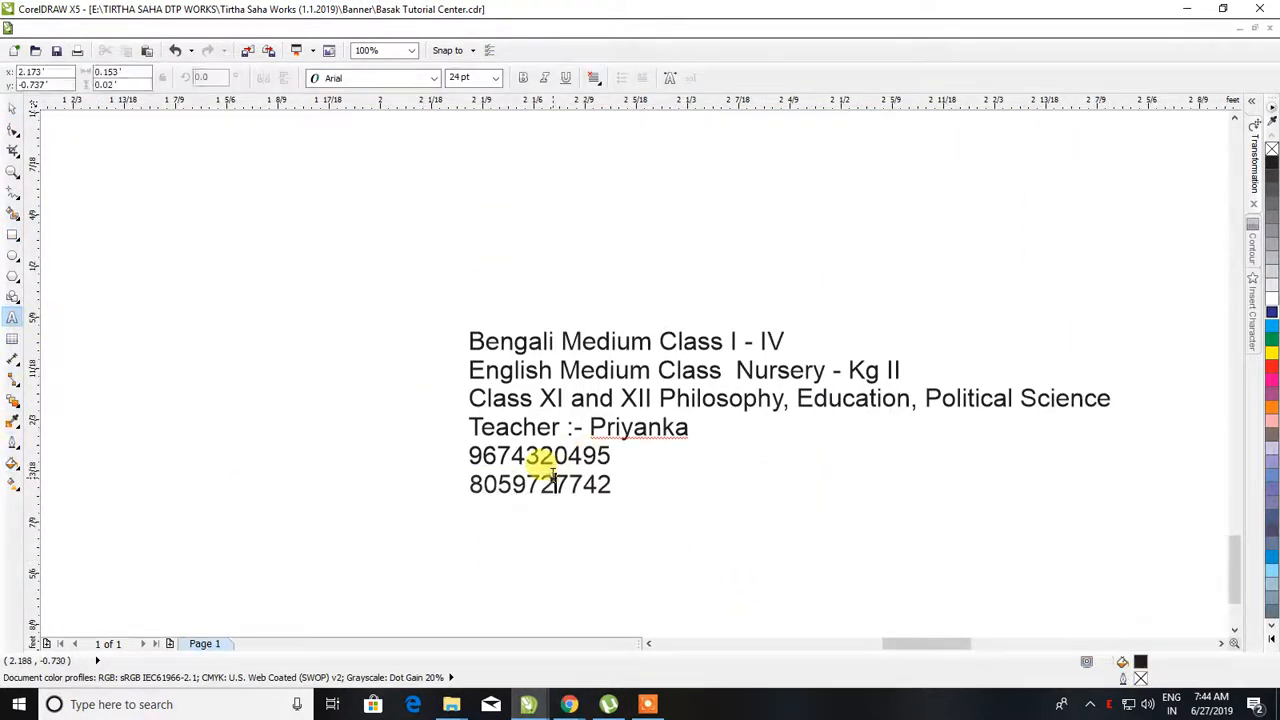
pyautogui.hotkey('ctrl', 'a')
pyautogui.hotkey('ctrl', 'x')
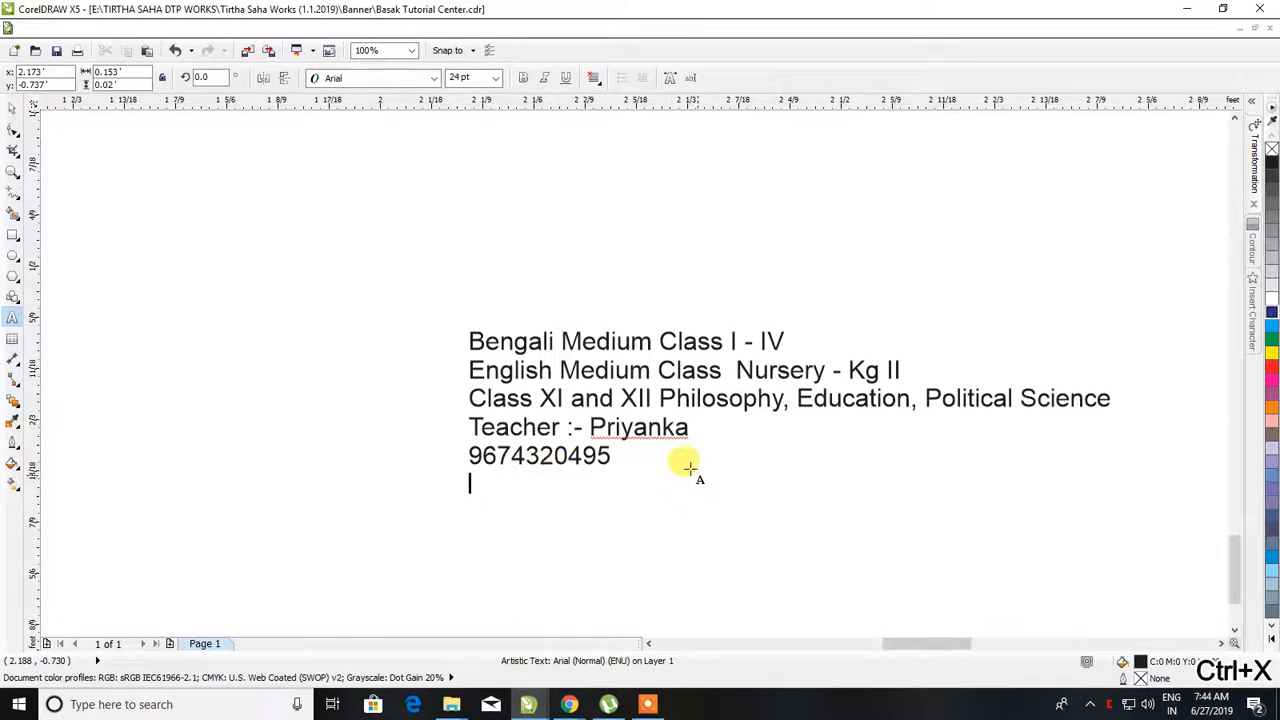
pyautogui.click(612, 457)
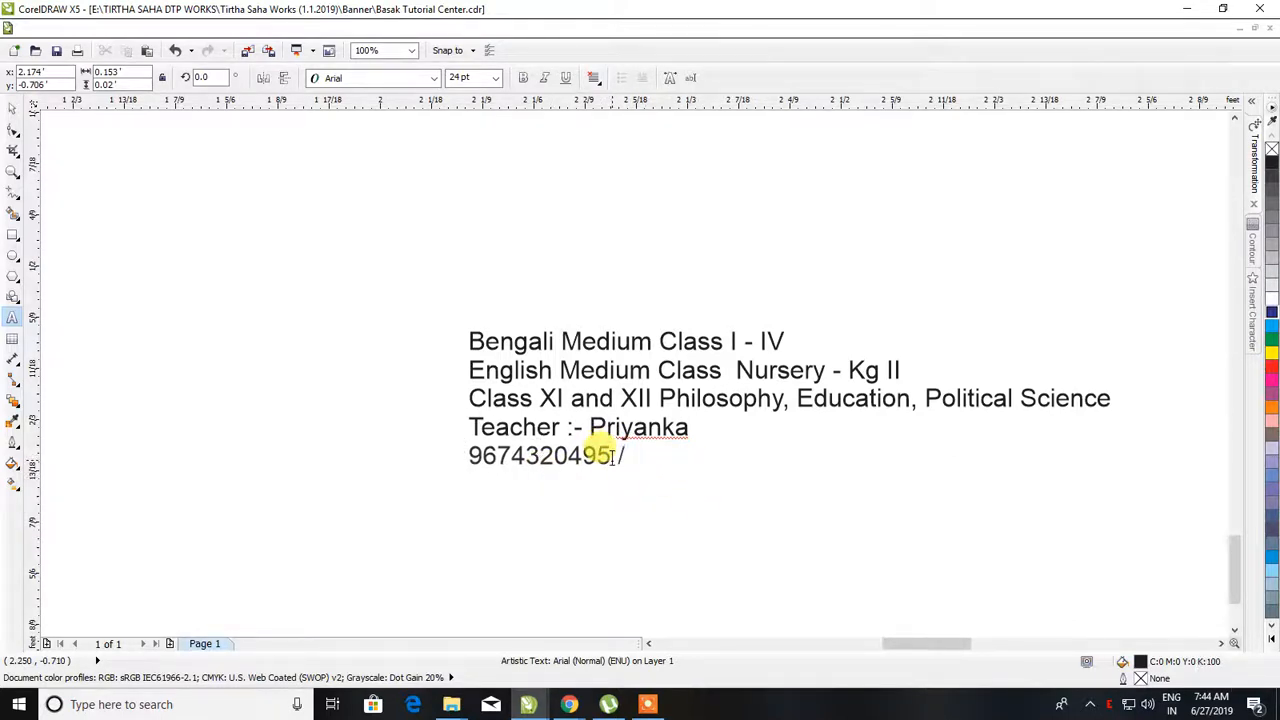
pyautogui.hotkey('ctrl', 'v')
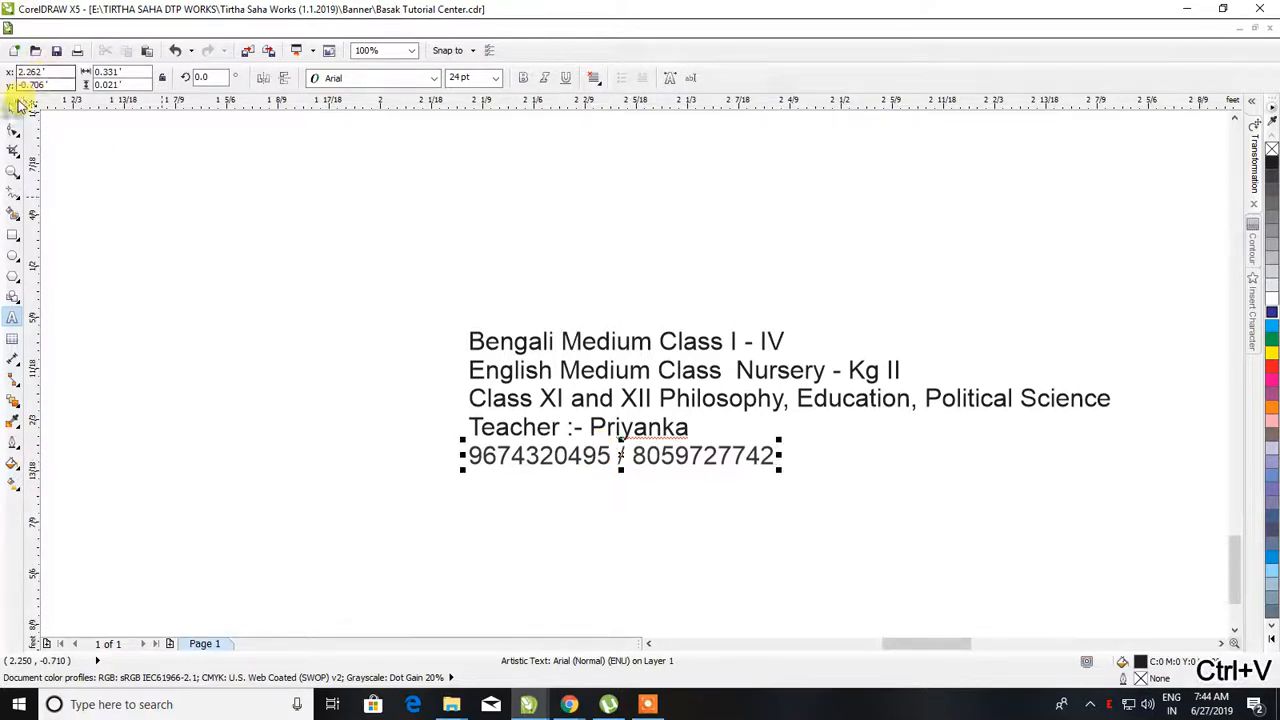
# Step: Move the combined phone number line onto the banner's blue bottom strip and enlarge it to about 1.917' wide
pyautogui.click(16, 106)
pyautogui.scroll(-6, 600, 255)
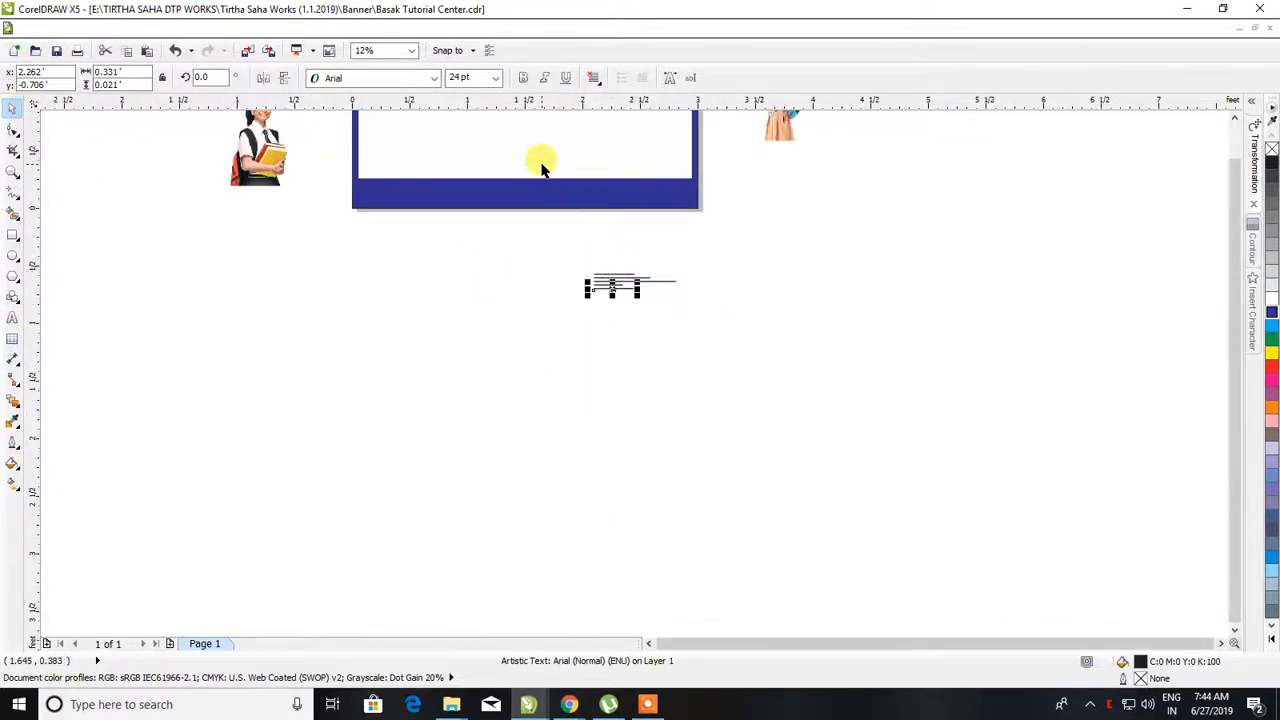
pyautogui.scroll(2, 541, 170)
pyautogui.moveTo(688, 405); pyautogui.dragTo(220, 207)
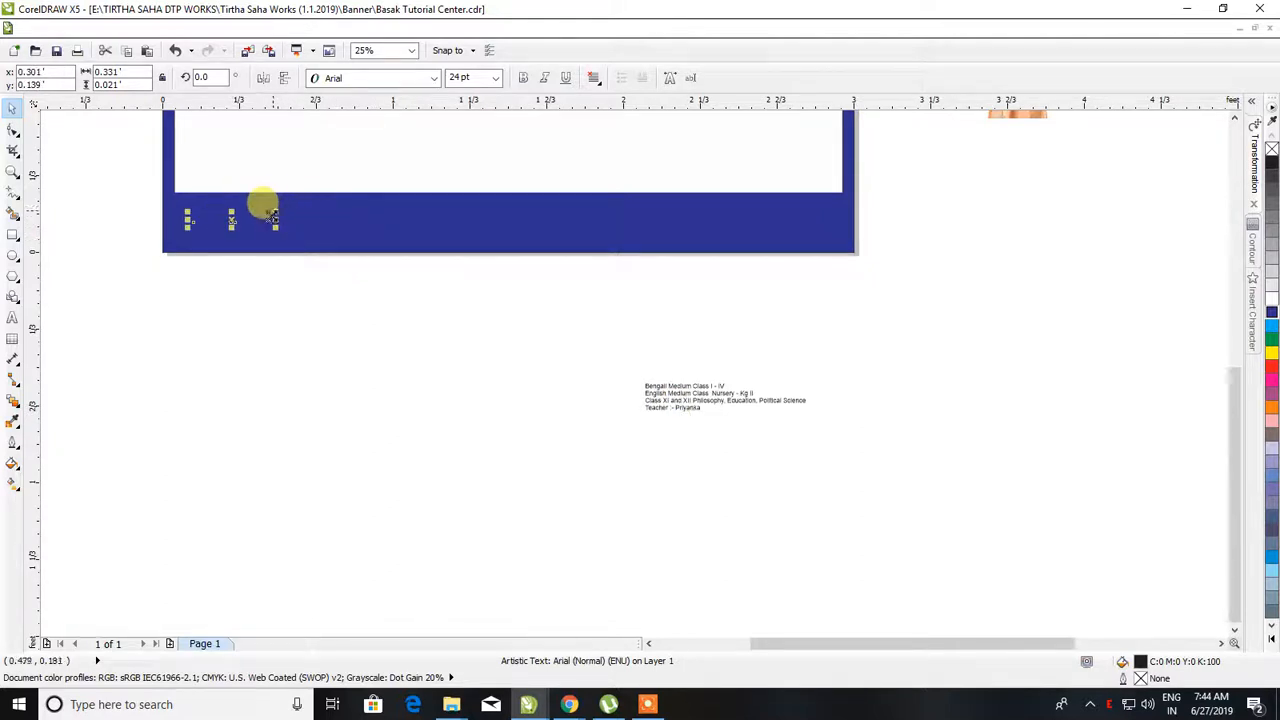
pyautogui.moveTo(275, 210); pyautogui.dragTo(456, 154)
pyautogui.moveTo(262, 222); pyautogui.dragTo(476, 222)
# Step: Set the phone number line in Arial Black and fill it with yellow
pyautogui.click(435, 78)
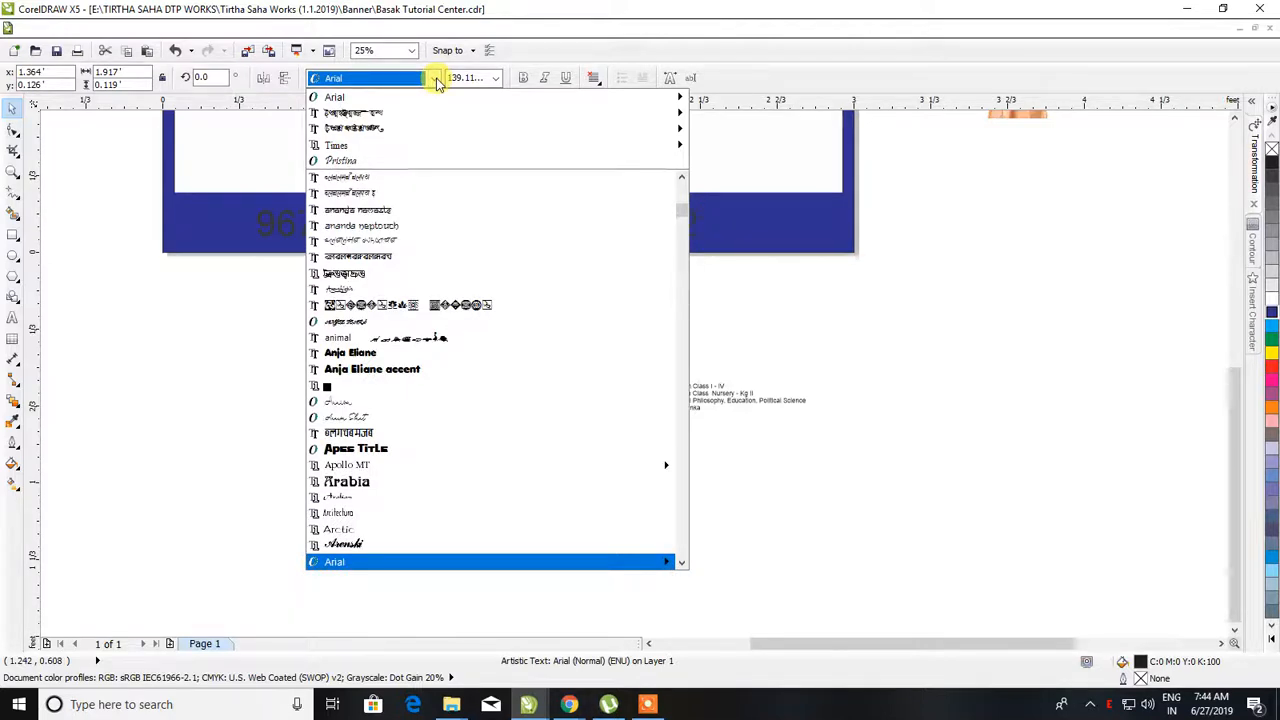
pyautogui.scroll(-1, 443, 449)
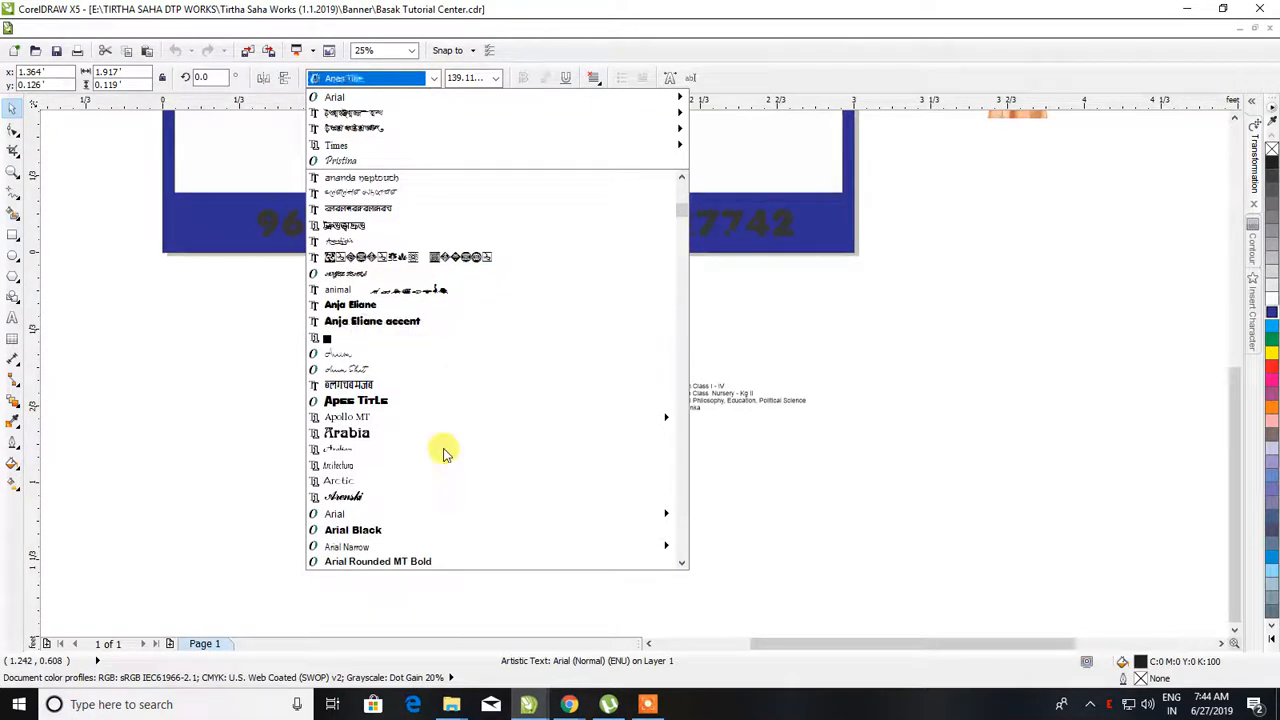
pyautogui.click(429, 529)
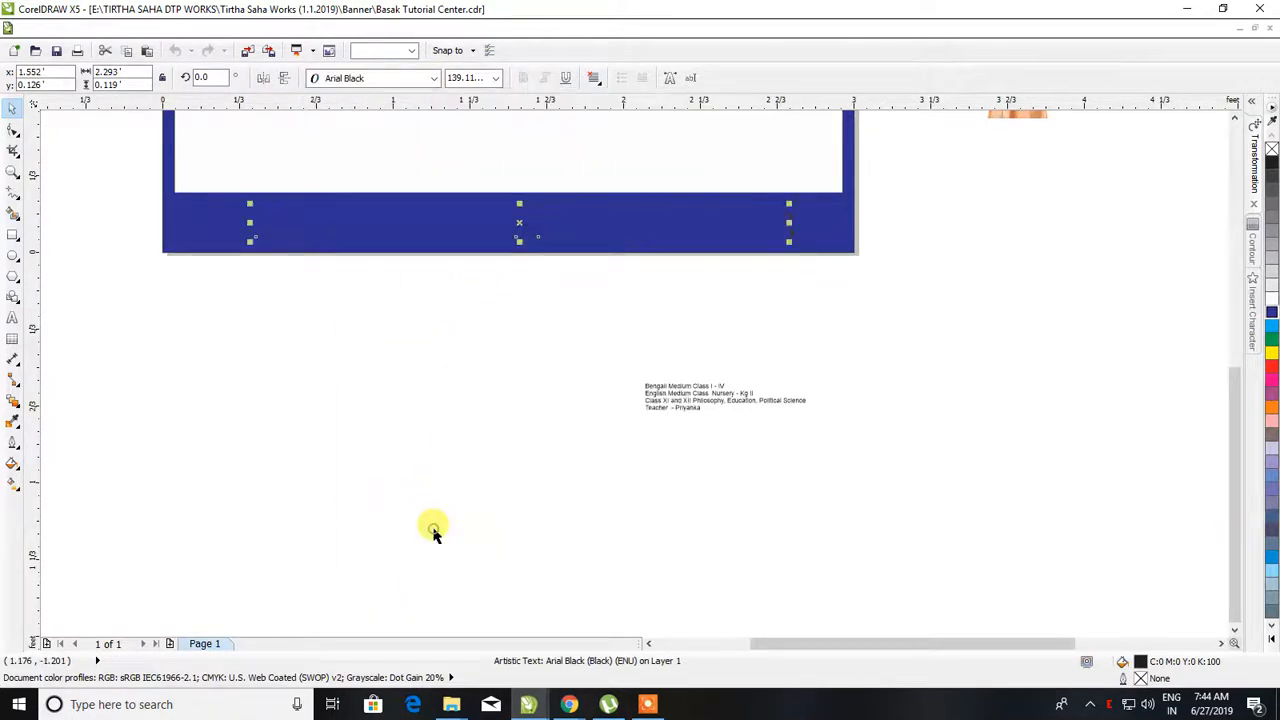
pyautogui.click(1272, 354)
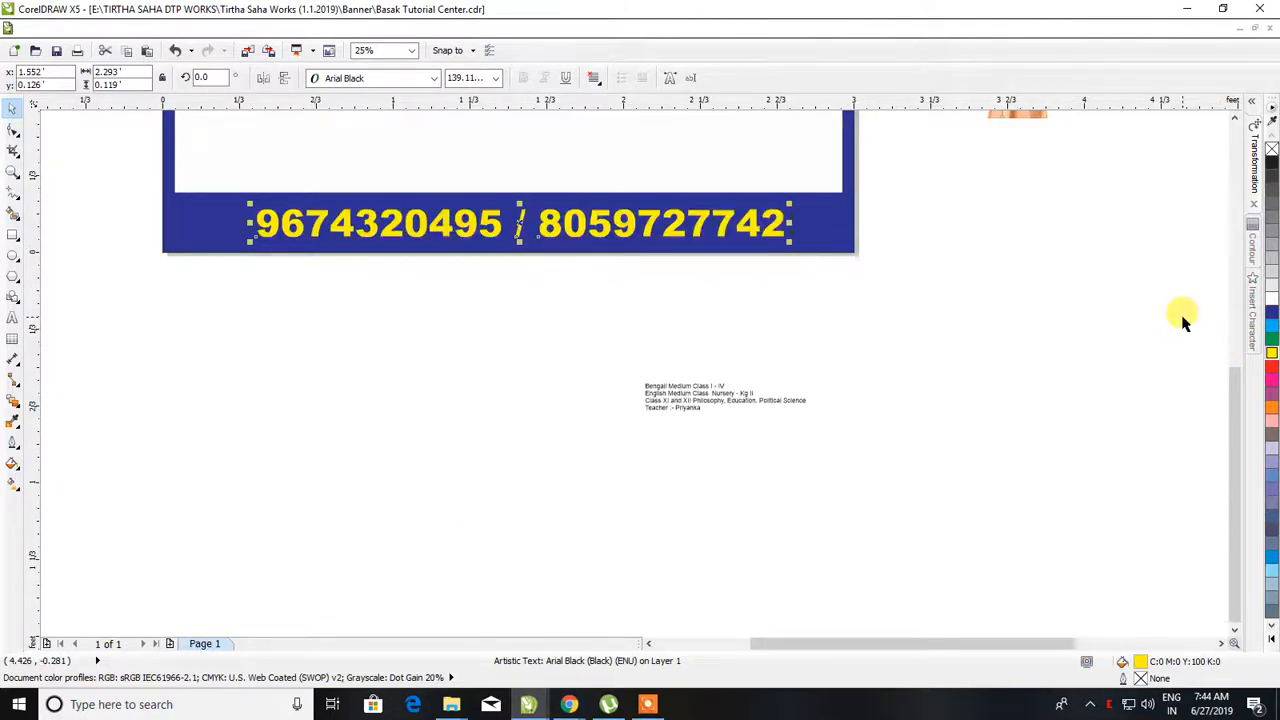
# Step: Fit the phone number line to the blue strip, enlarging it to about 2.898' wide and 0.173' high
pyautogui.scroll(1, 228, 182)
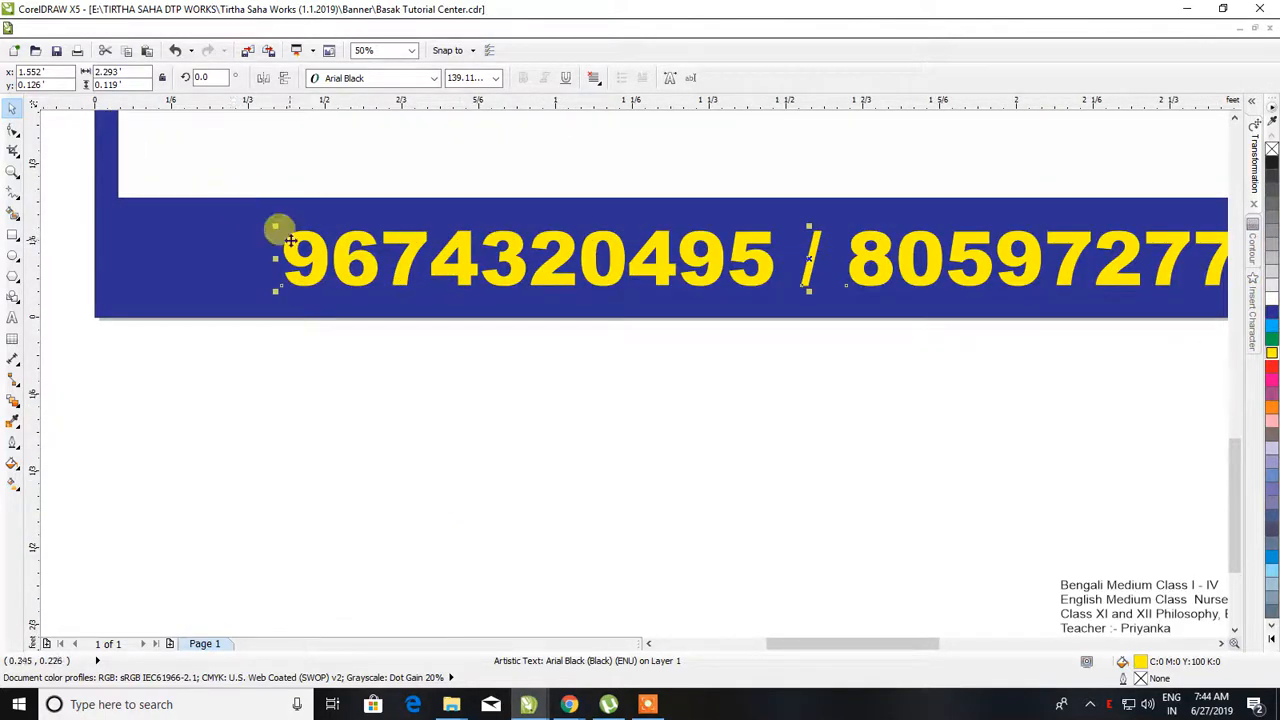
pyautogui.moveTo(289, 240); pyautogui.dragTo(124, 222)
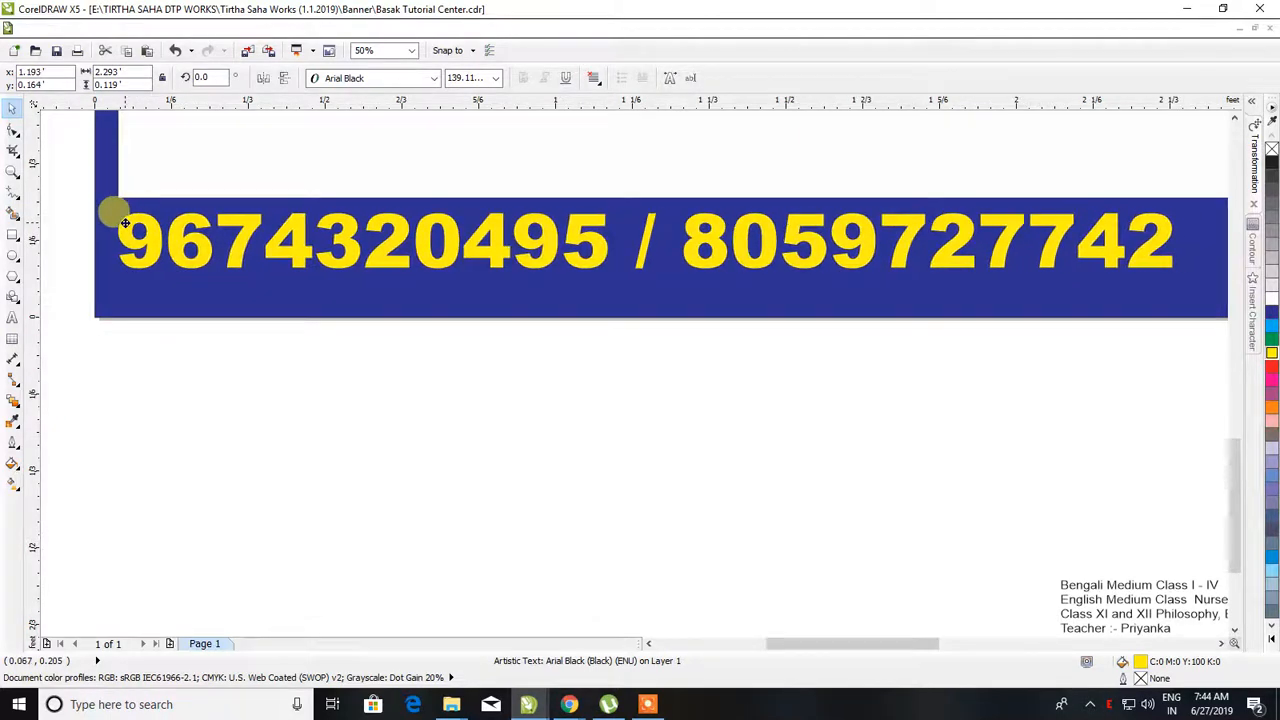
pyautogui.scroll(-2, 124, 222)
pyautogui.scroll(1, 480, 195)
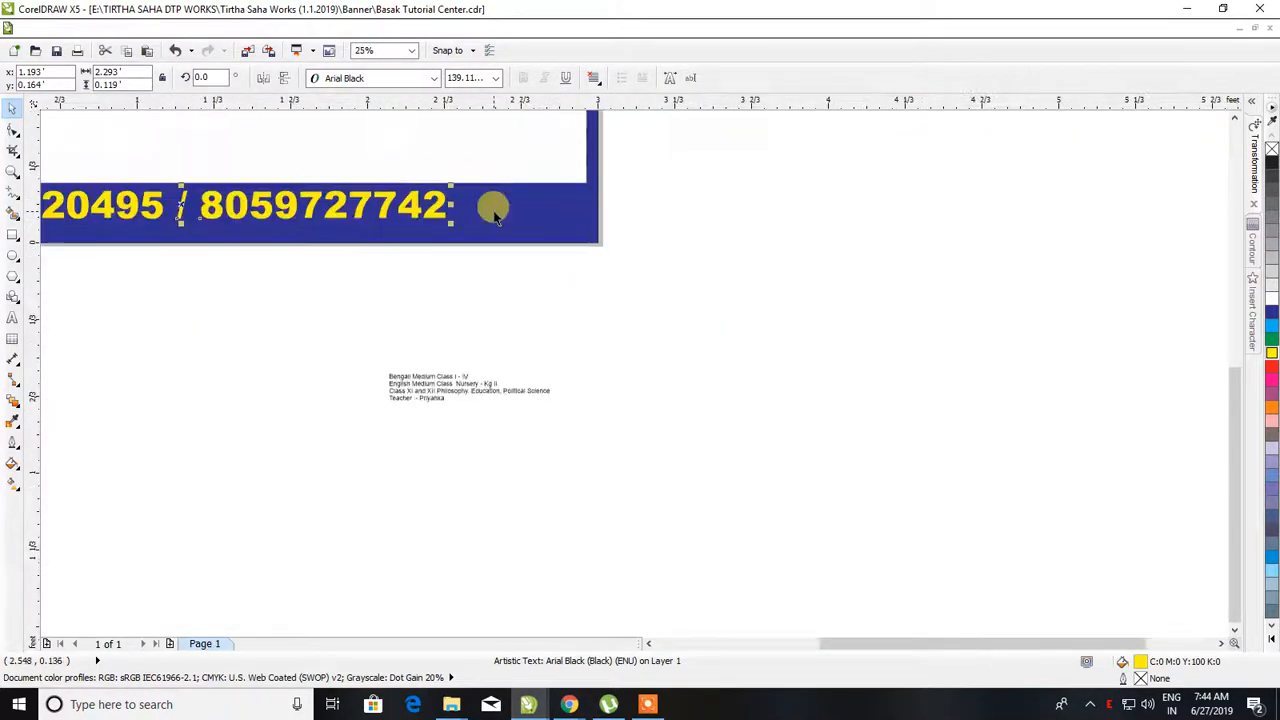
pyautogui.moveTo(450, 222); pyautogui.dragTo(574, 251)
pyautogui.scroll(-1, 357, 243)
pyautogui.scroll(-1, 349, 246)
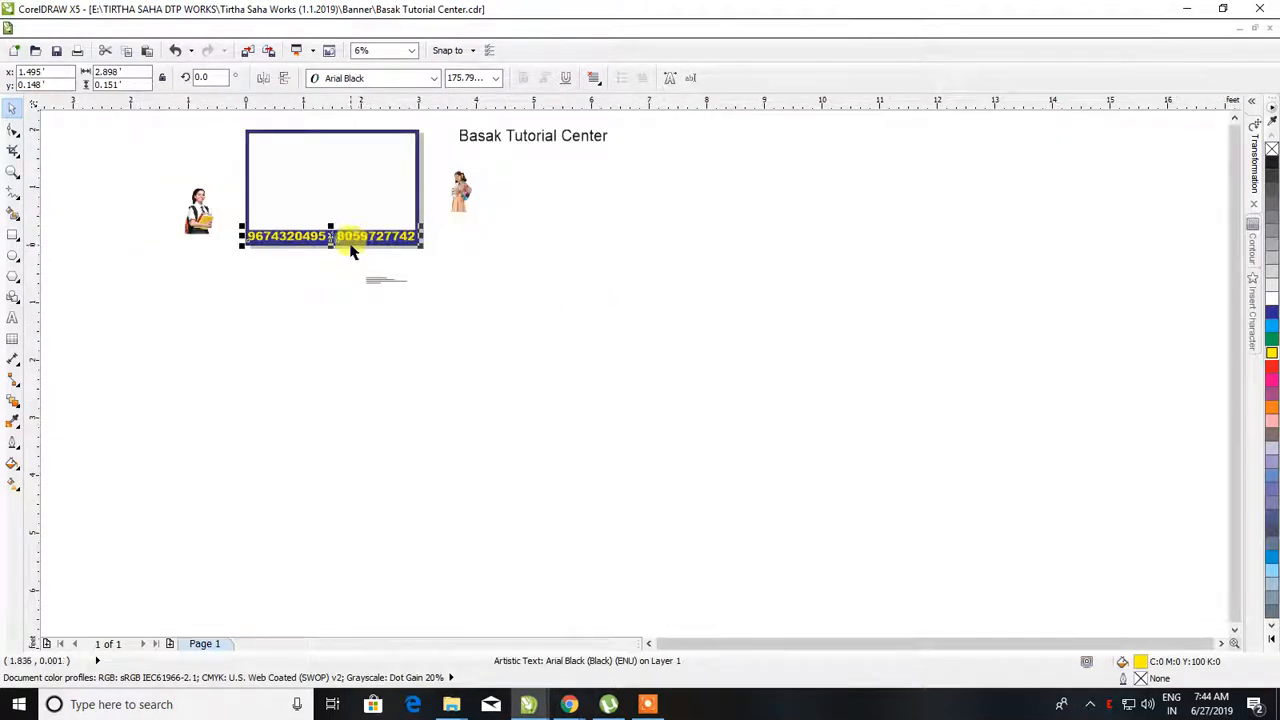
pyautogui.scroll(3, 250, 220)
pyautogui.moveTo(199, 215); pyautogui.dragTo(195, 216)
# Step: Place the picture of the student holding books in the banner's lower left inner corner, standing on the blue strip
pyautogui.scroll(-2, 190, 212)
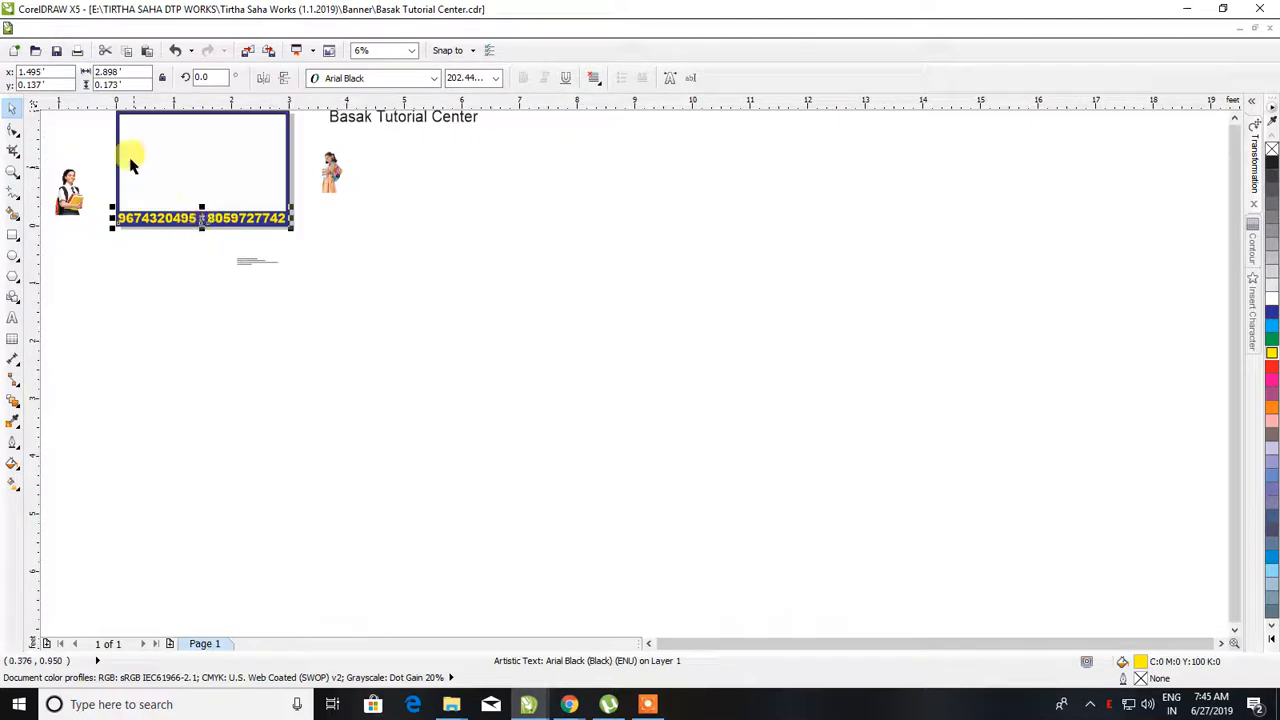
pyautogui.scroll(-1, 306, 258)
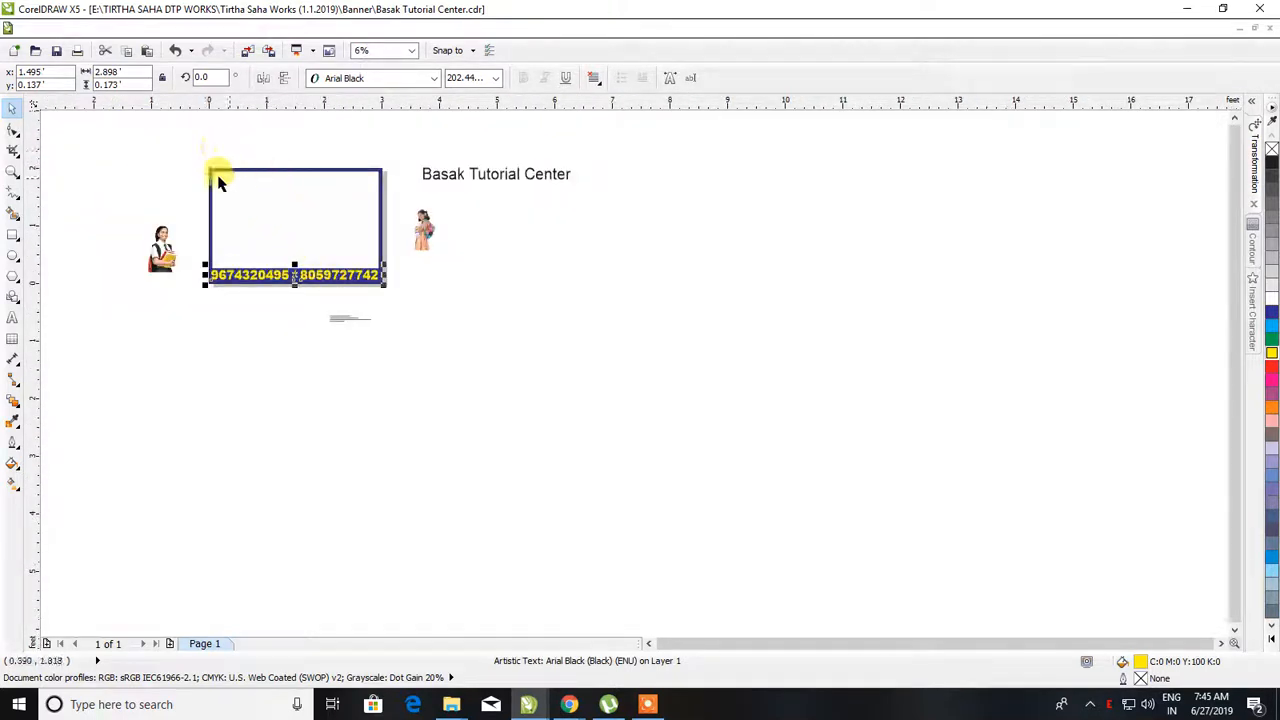
pyautogui.scroll(1, 208, 178)
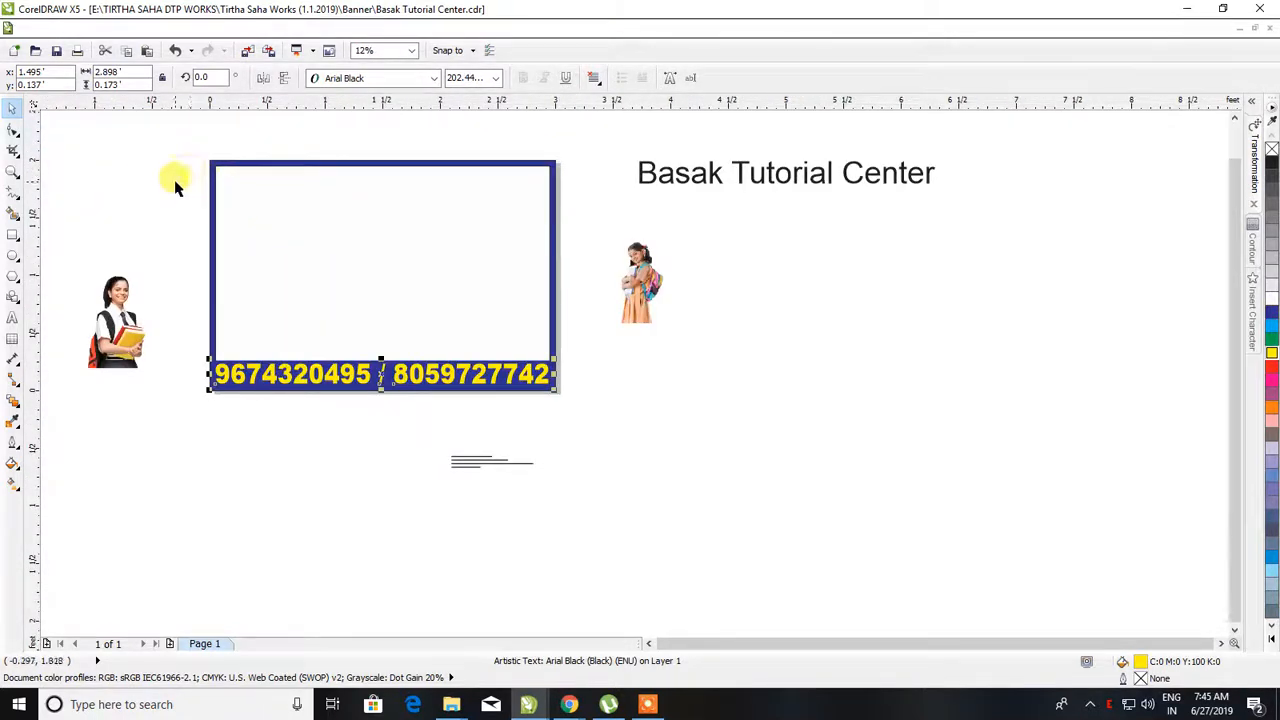
pyautogui.click(170, 180)
pyautogui.moveTo(130, 330); pyautogui.dragTo(265, 290)
pyautogui.scroll(1, 267, 290)
pyautogui.scroll(2, 267, 290)
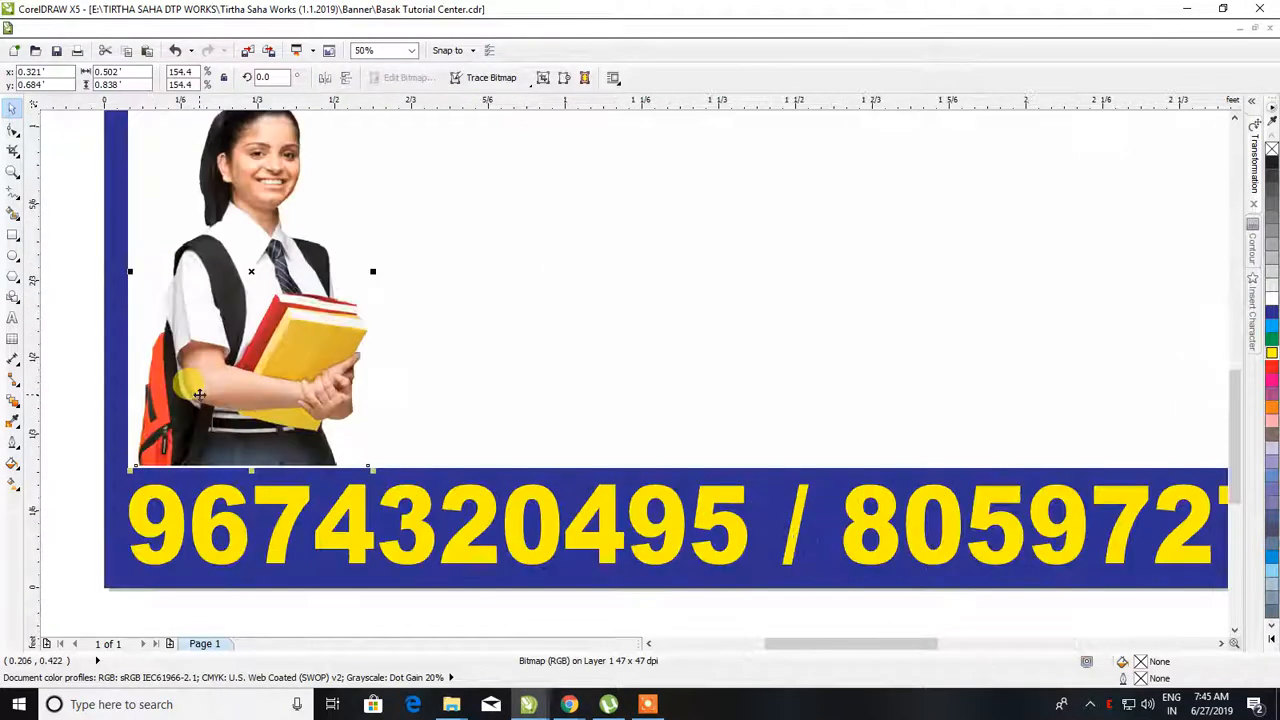
pyautogui.click(238, 333)
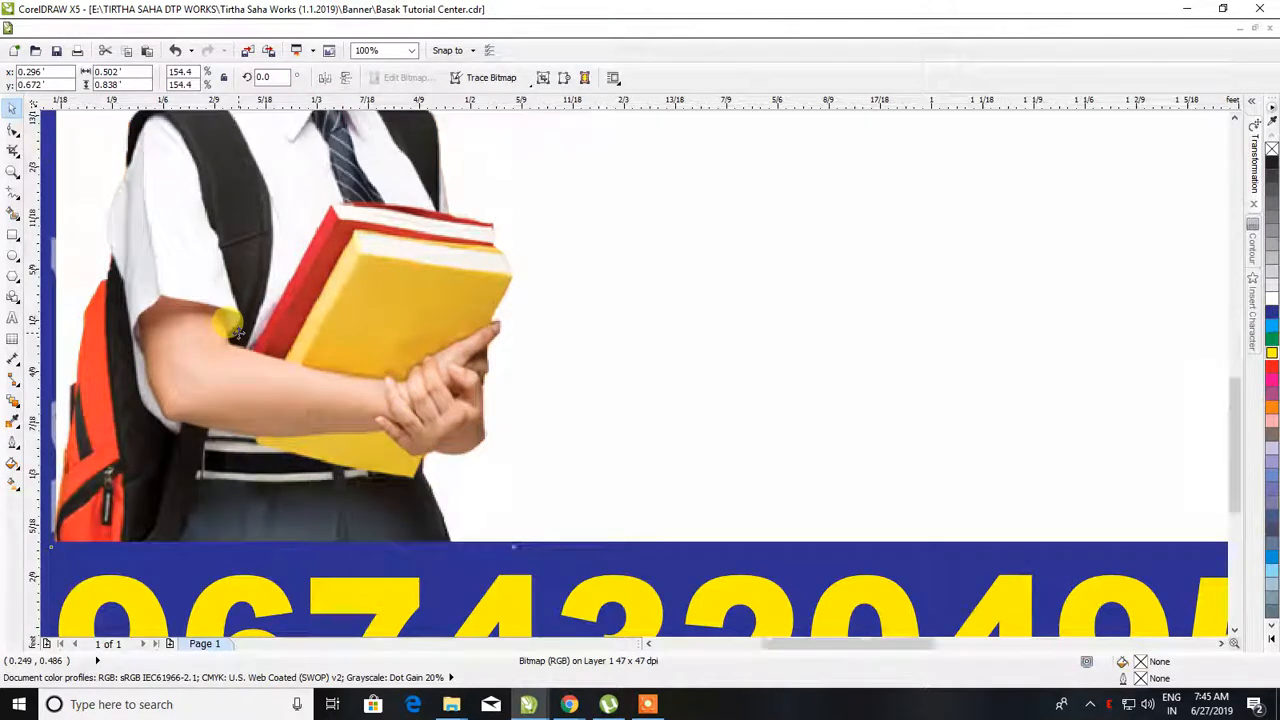
pyautogui.scroll(-3, 238, 333)
pyautogui.scroll(1, 327, 178)
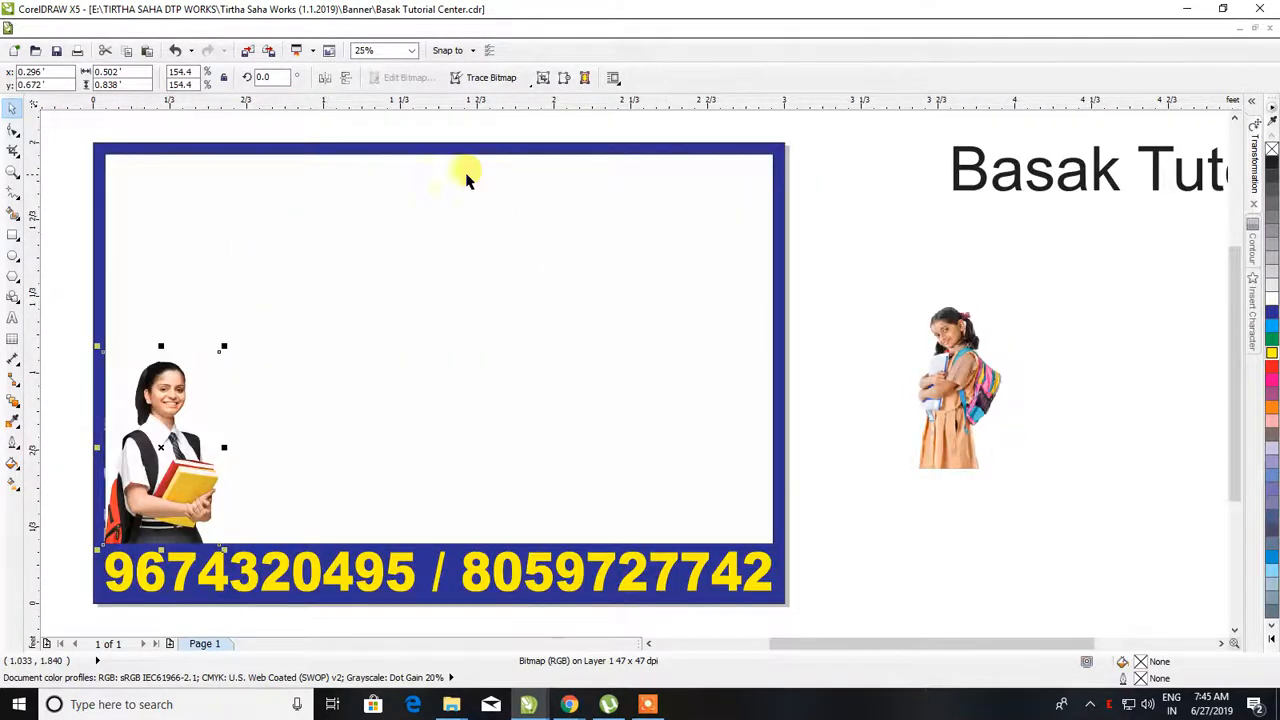
# Step: Move the Basak Tutorial Center title to the banner's upper right, partly overlapping its edge, at about x 3.665', y 1.736'
pyautogui.moveTo(965, 163); pyautogui.dragTo(153, 191)
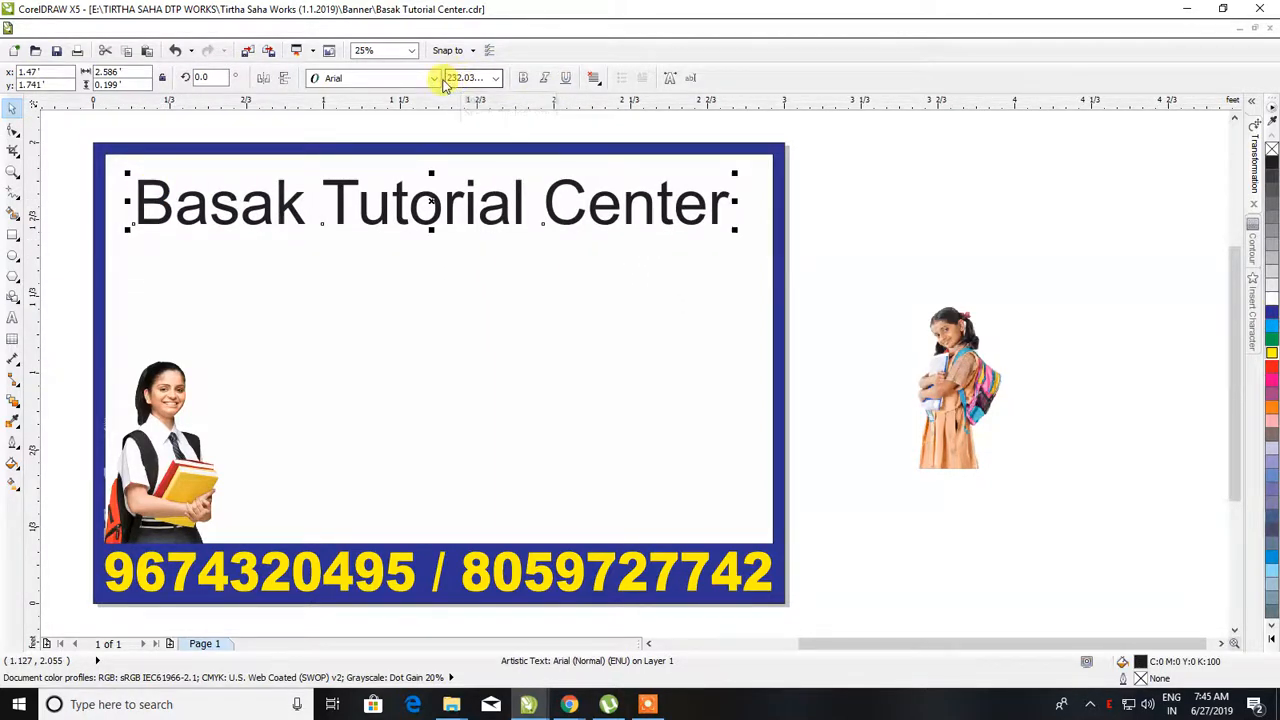
pyautogui.click(436, 80)
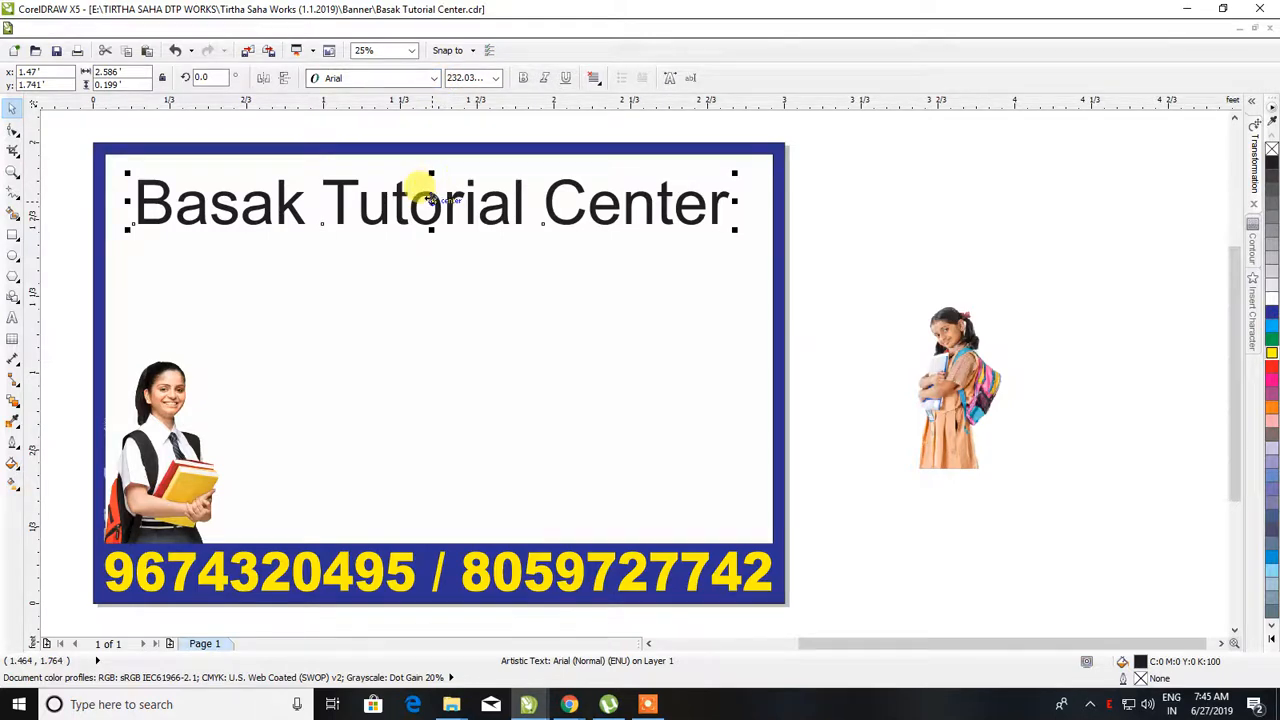
pyautogui.moveTo(430, 200); pyautogui.dragTo(937, 202)
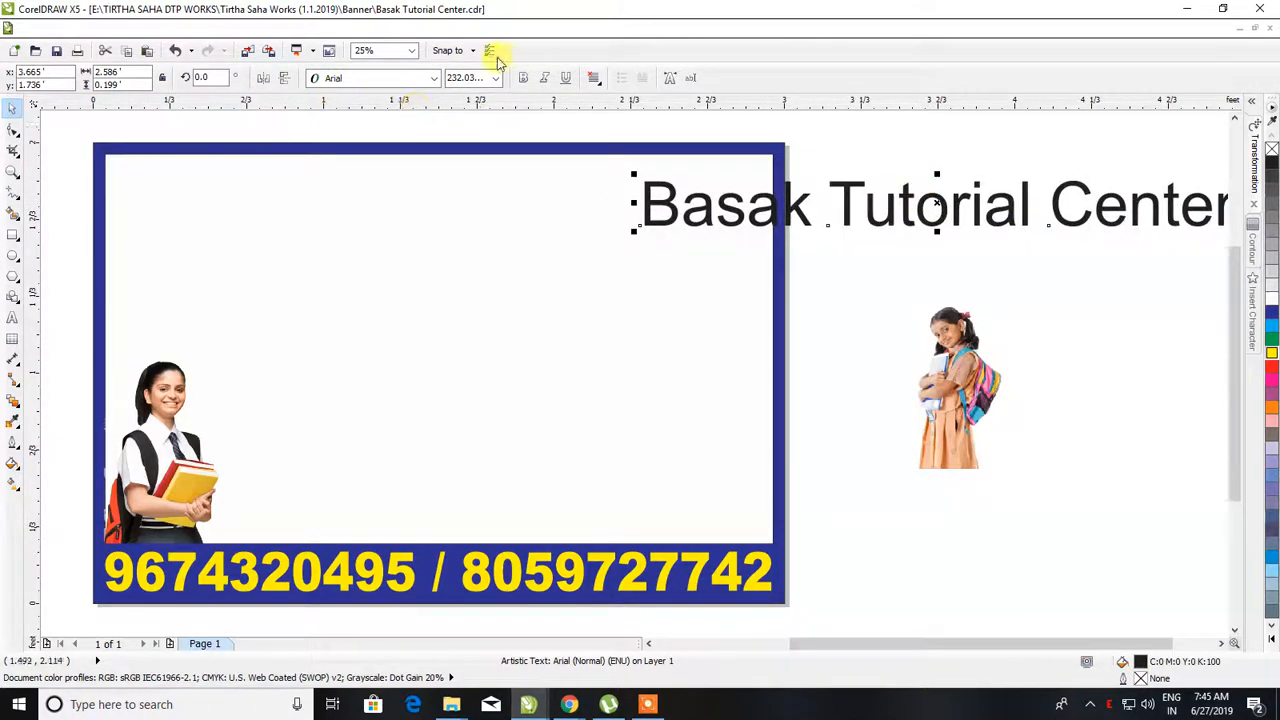
# Step: Preview fonts beginning with B on the Basak Tutorial Center title, such as Bafora Demo and the Bahnschrift variants
pyautogui.click(433, 80)
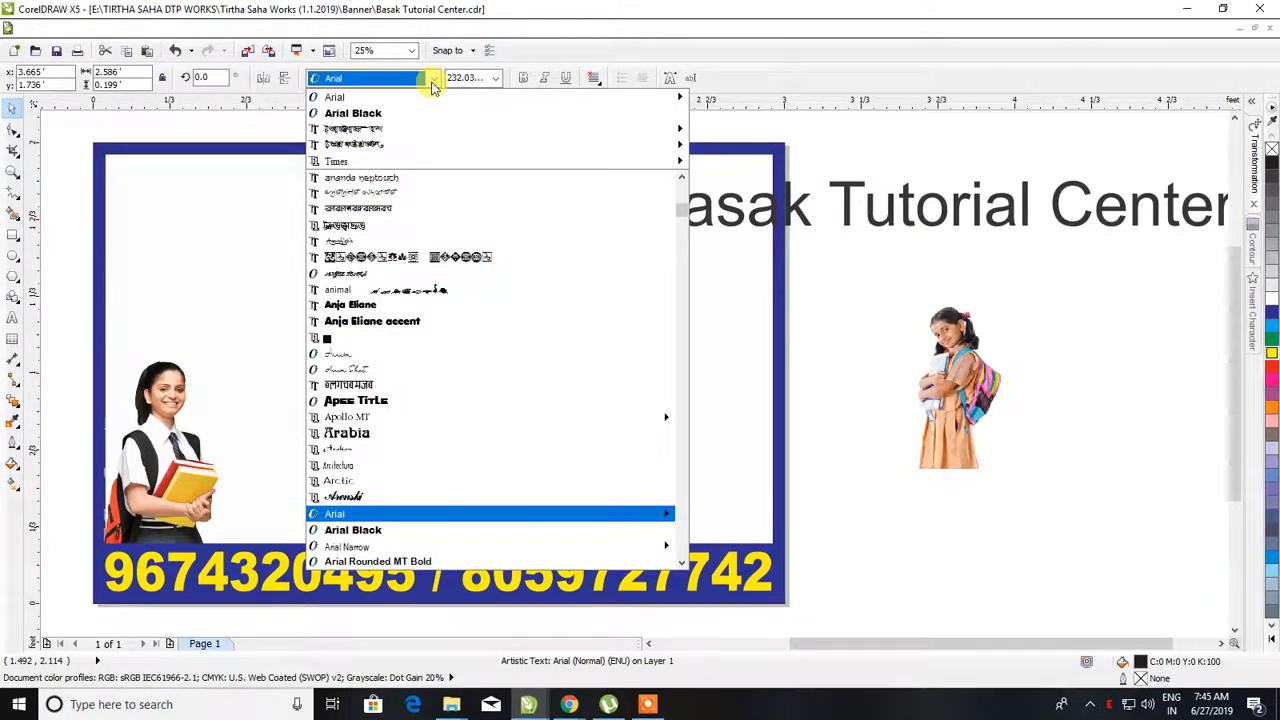
pyautogui.write('B')
pyautogui.press('Down')
pyautogui.press('Down')
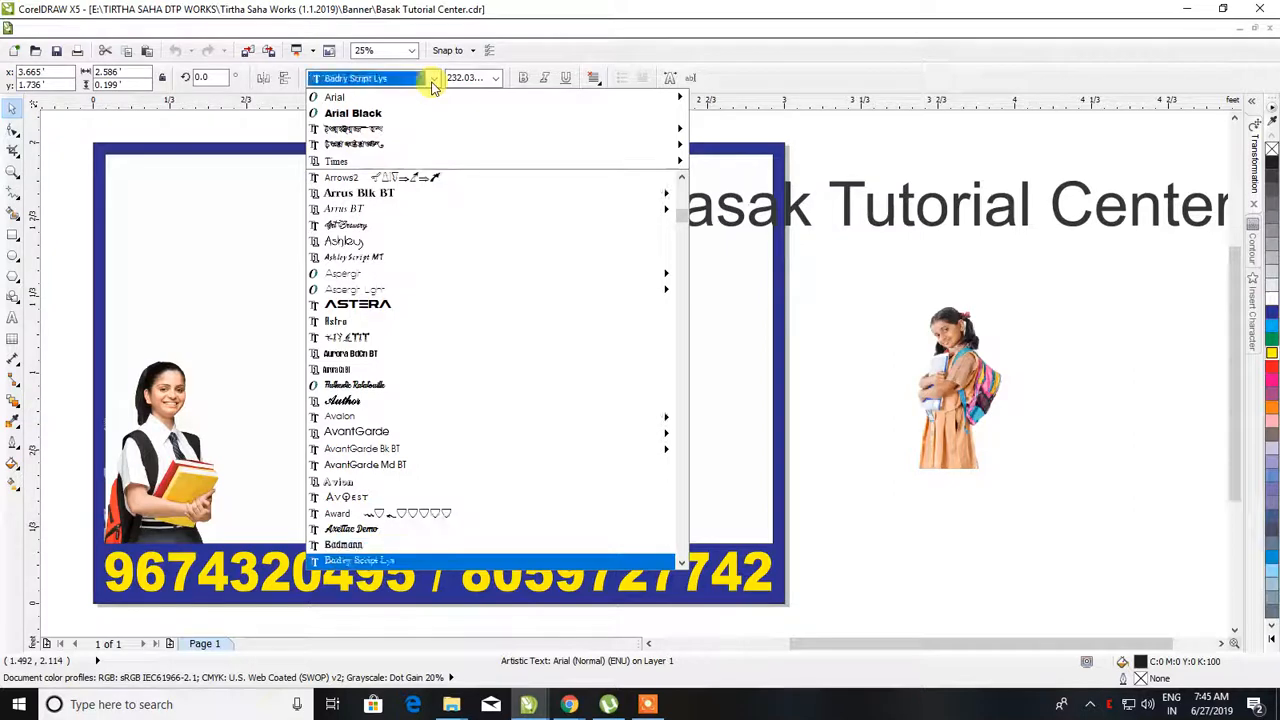
pyautogui.press('Down')
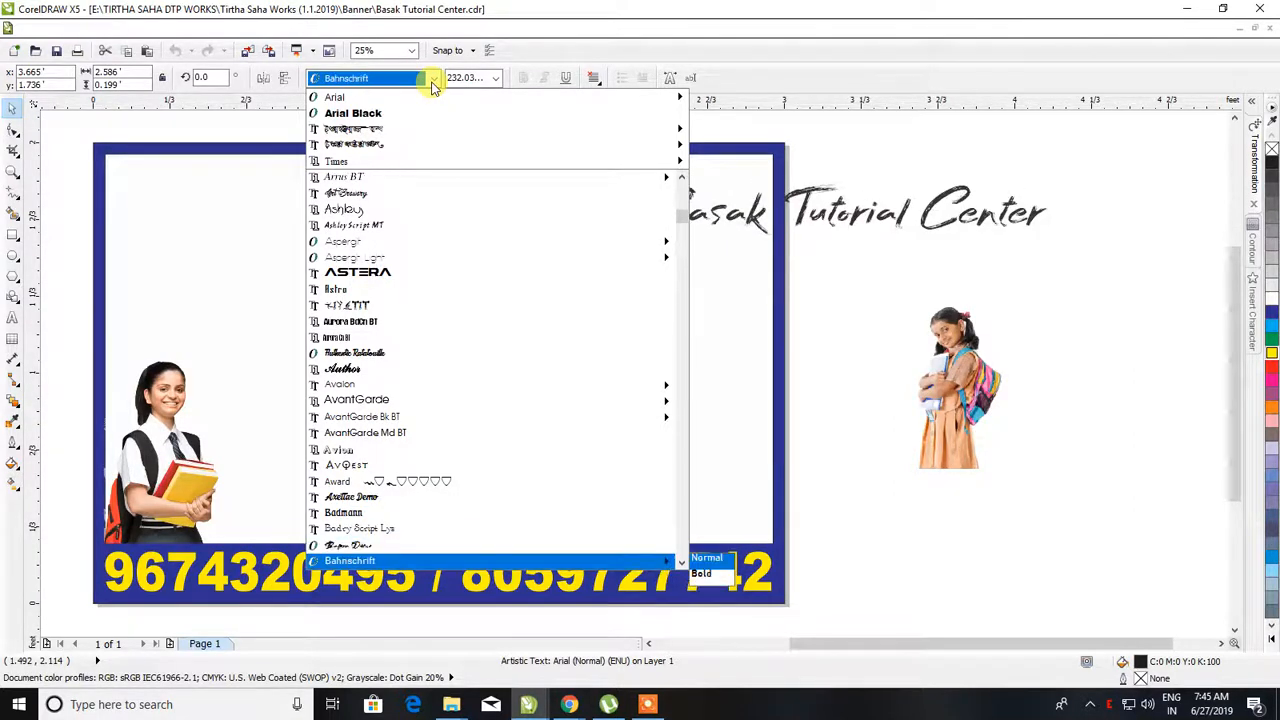
pyautogui.press('Up')
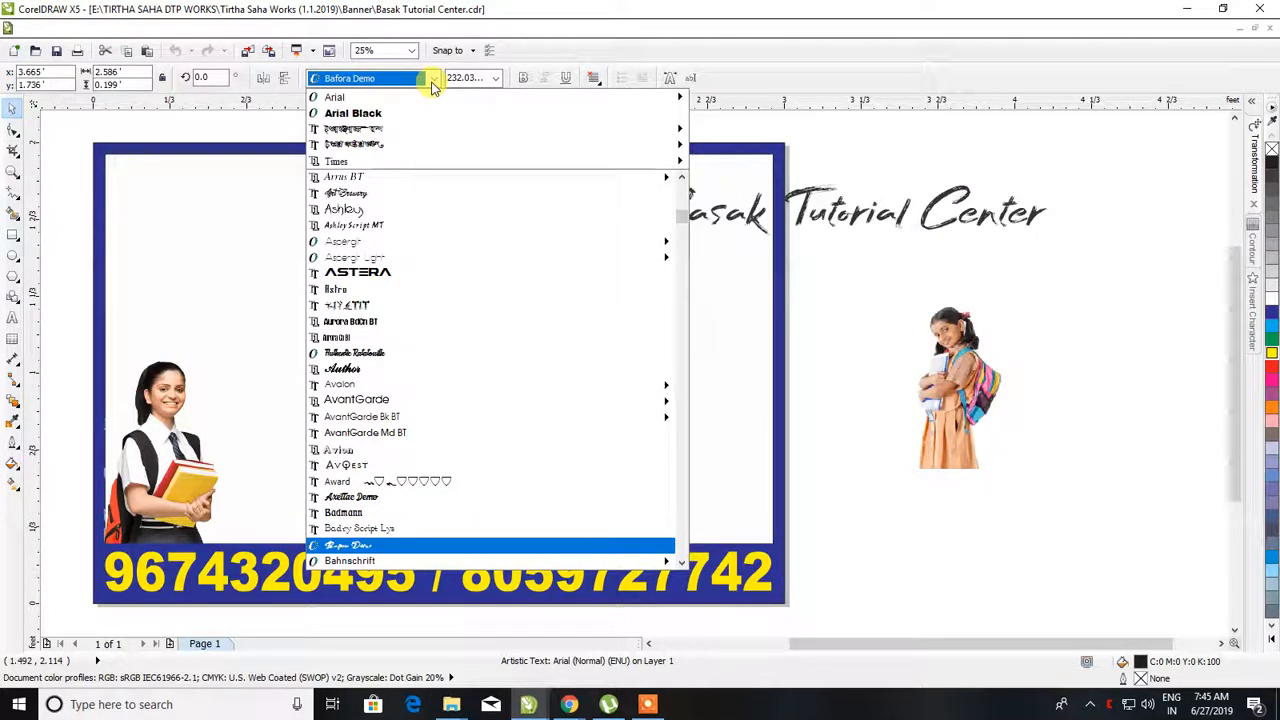
pyautogui.press('Down')
pyautogui.press('Down')
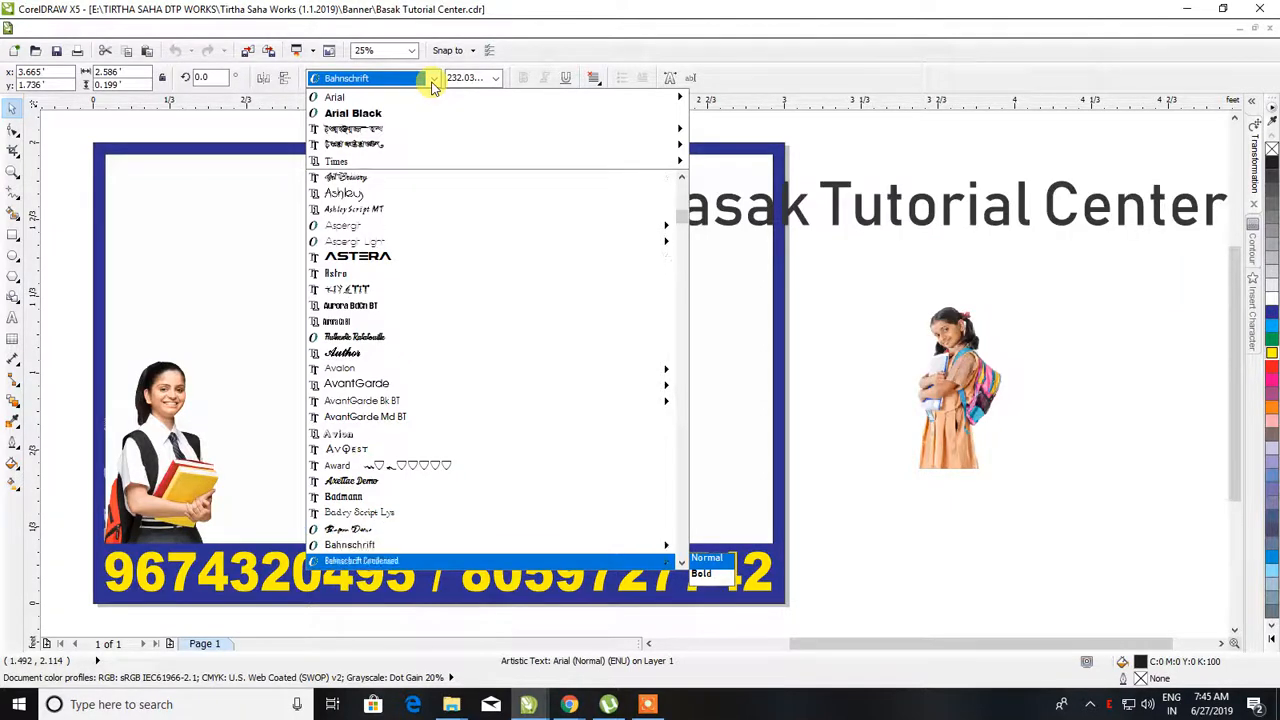
pyautogui.press('Down')
pyautogui.press('Down')
pyautogui.press('Down')
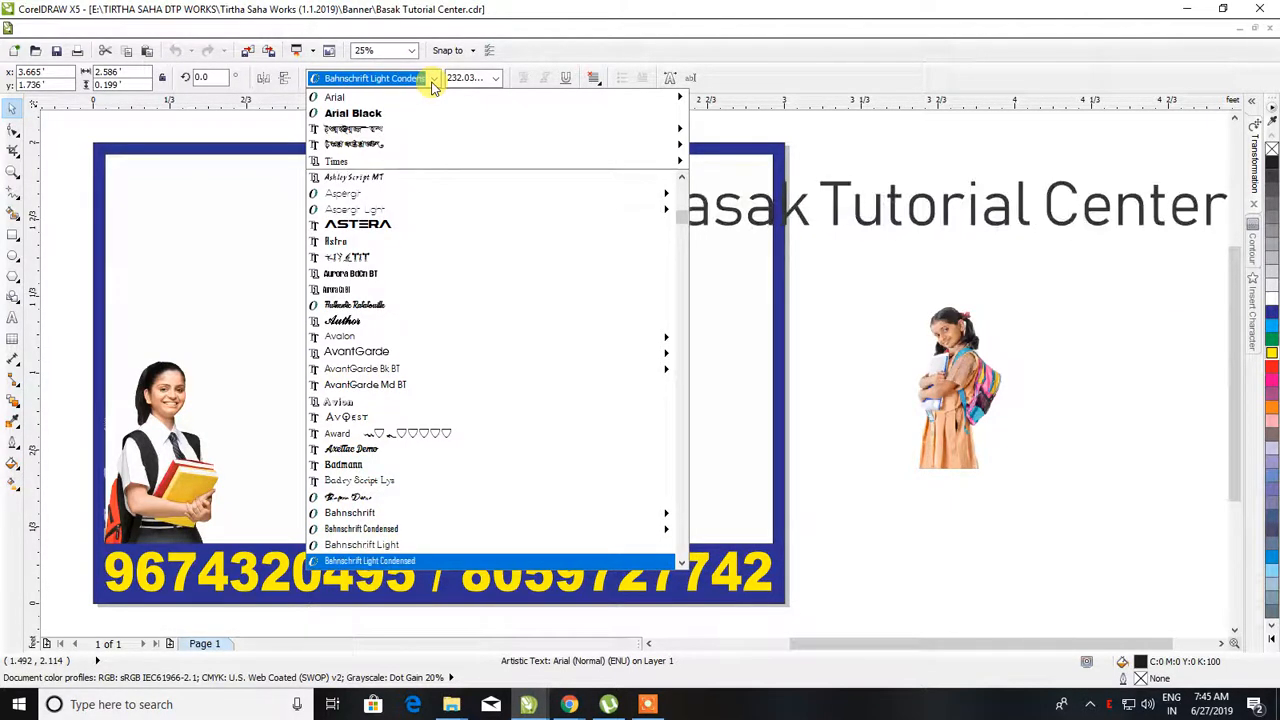
pyautogui.press('Down')
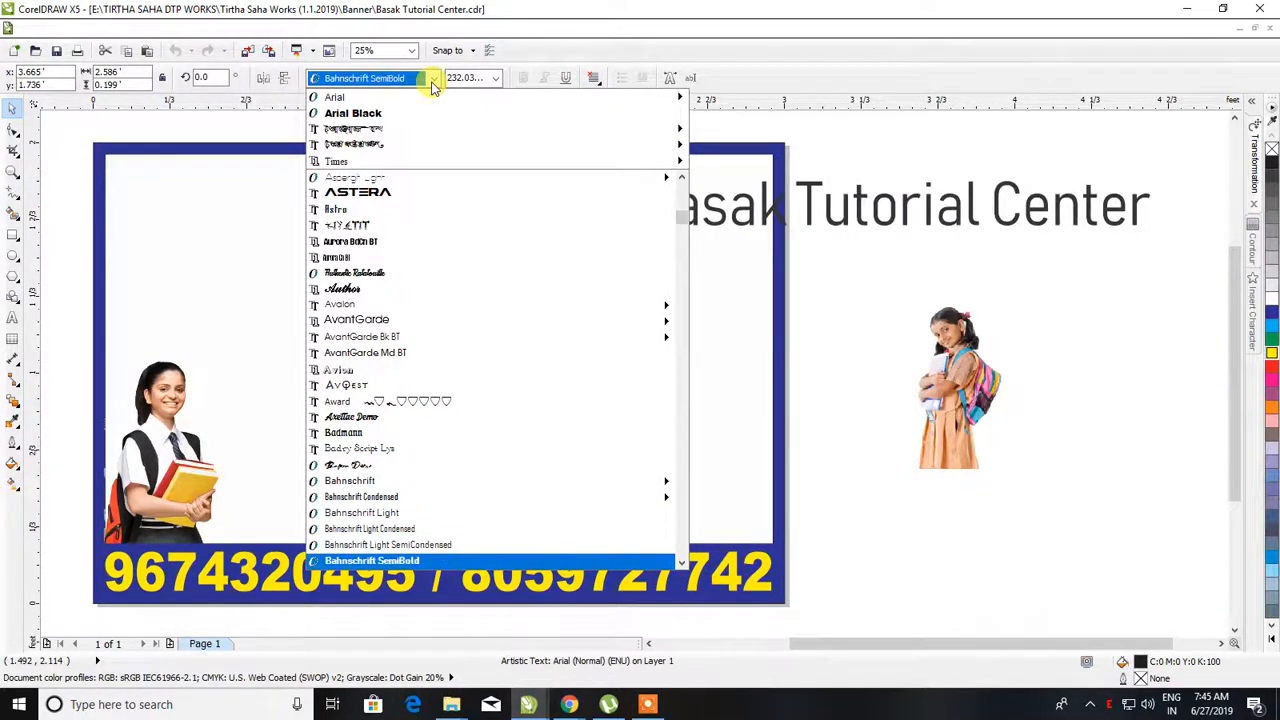
pyautogui.press('Down')
pyautogui.press('Down')
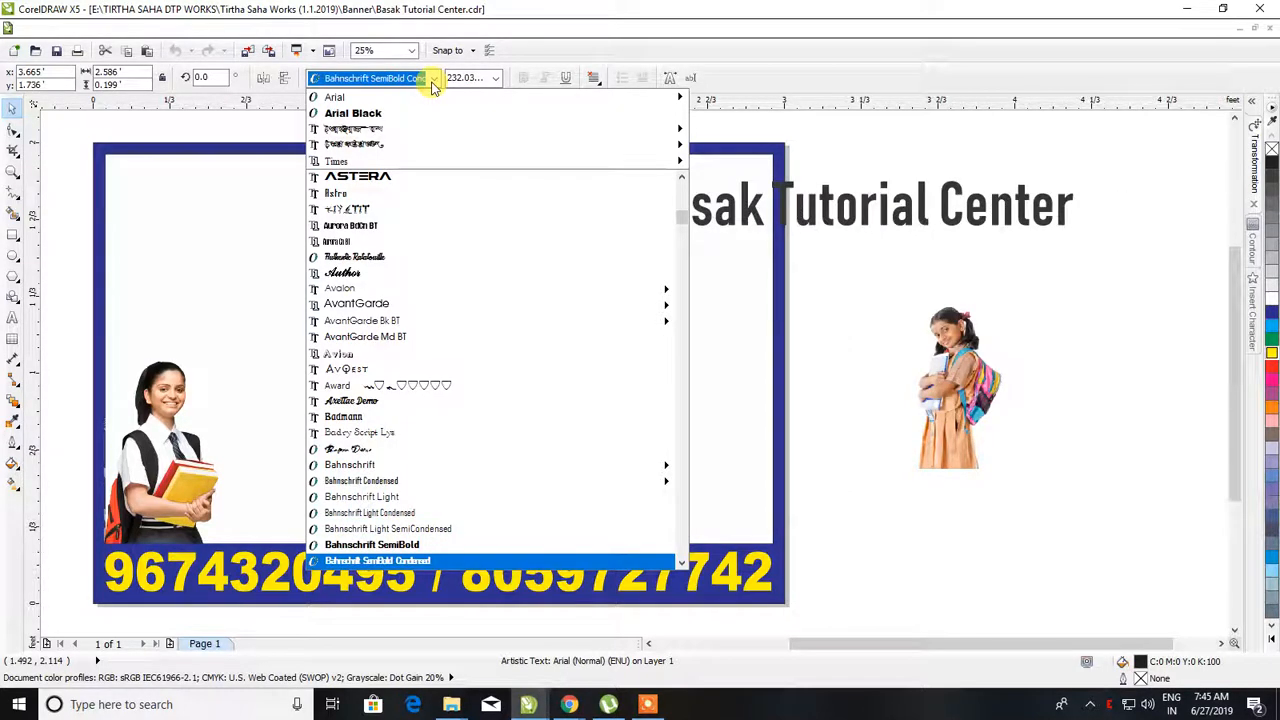
pyautogui.press('Down')
pyautogui.press('Down')
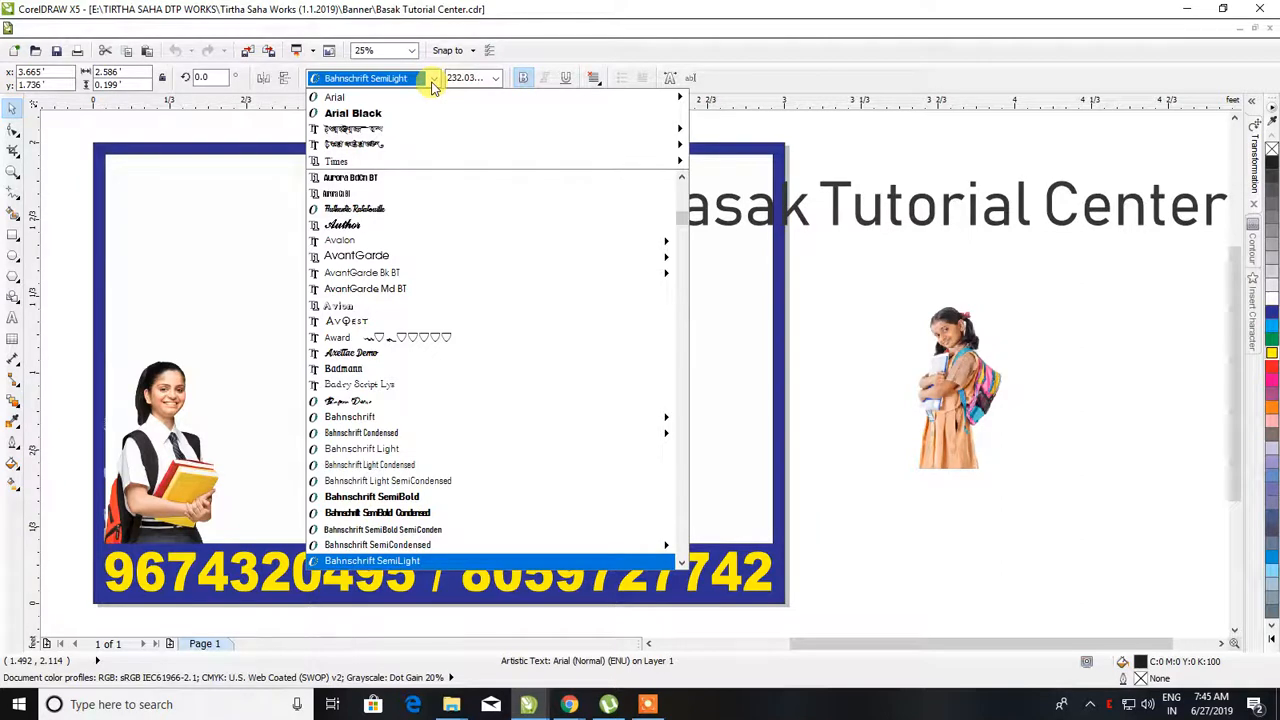
# Step: Set the title in Impact and move it inside the banner's upper area, centred at about x 1.335', y 1.77'
pyautogui.write('Impact')
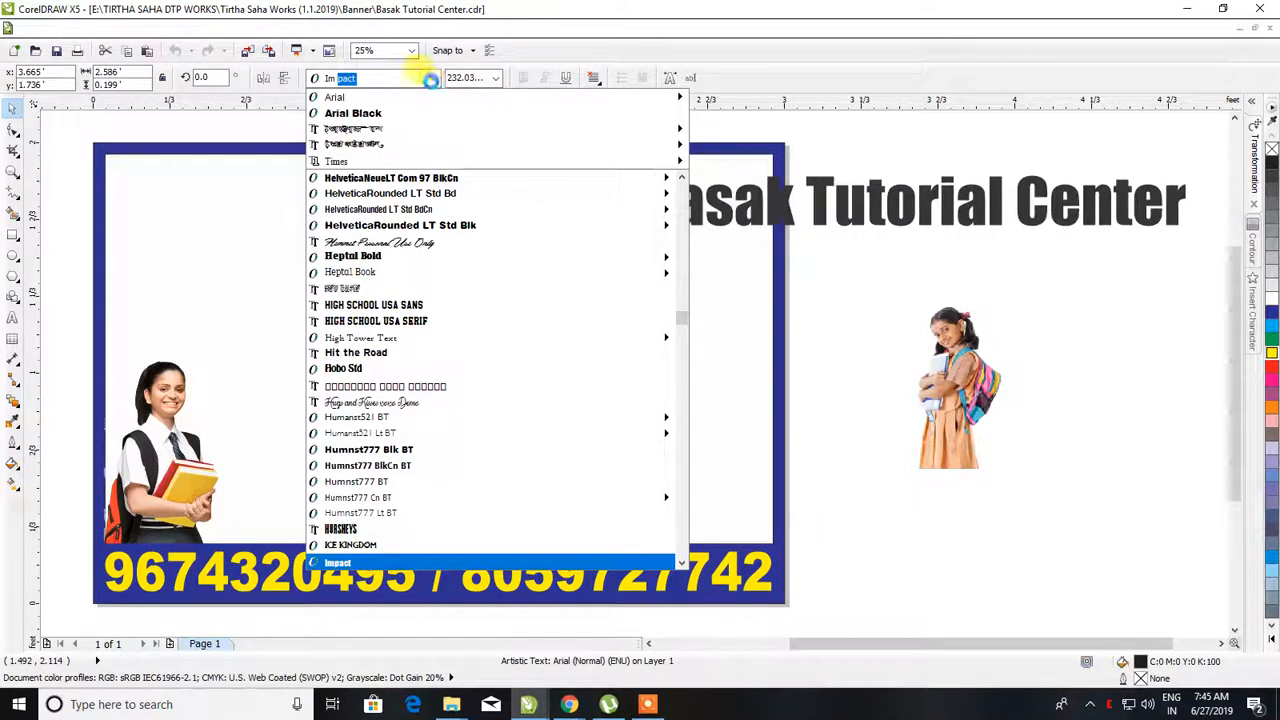
pyautogui.press('Return')
pyautogui.moveTo(686, 206); pyautogui.dragTo(179, 203)
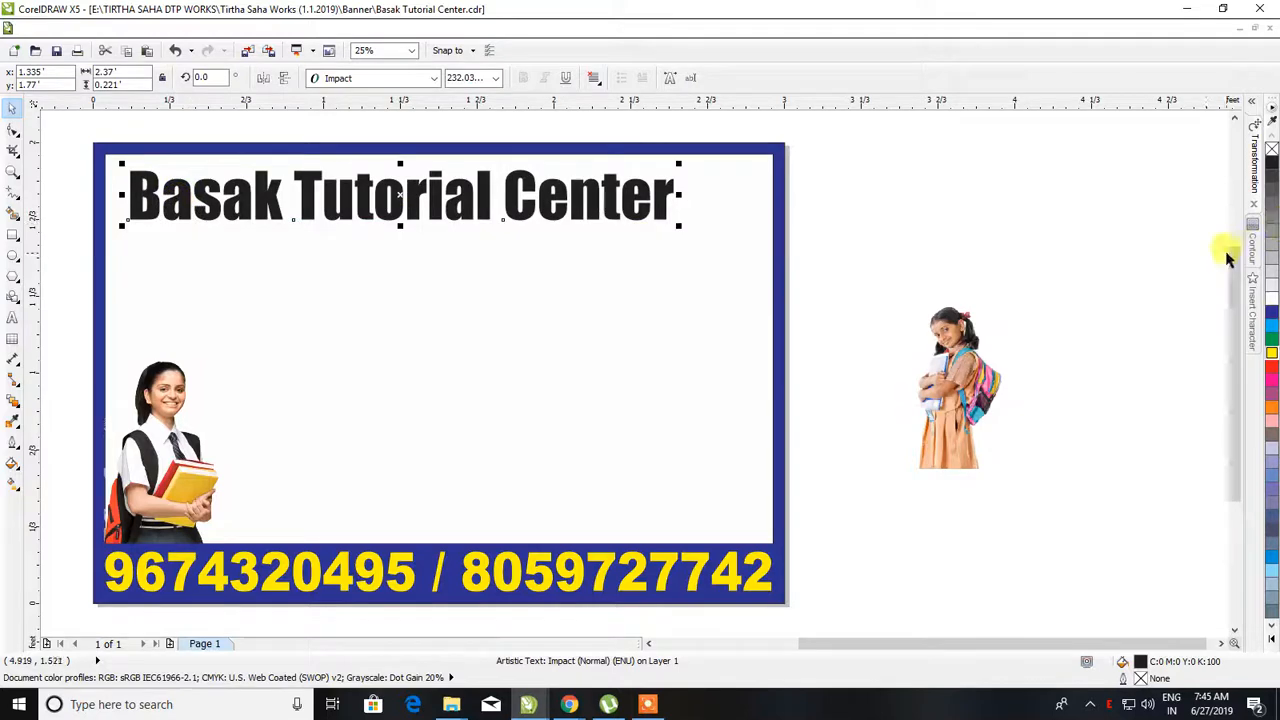
# Step: Fill the title with red and change its text to uppercase
pyautogui.click(1270, 371)
pyautogui.click(12, 318)
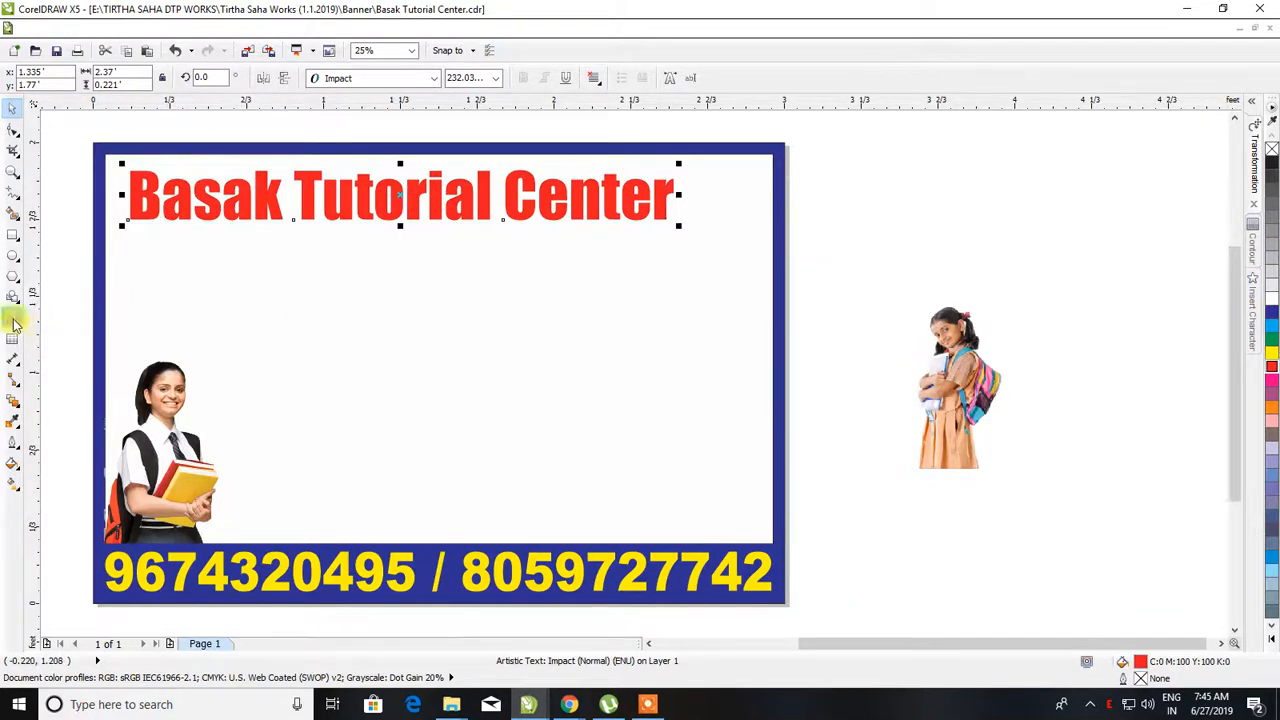
pyautogui.hotkey('ctrl', 'a')
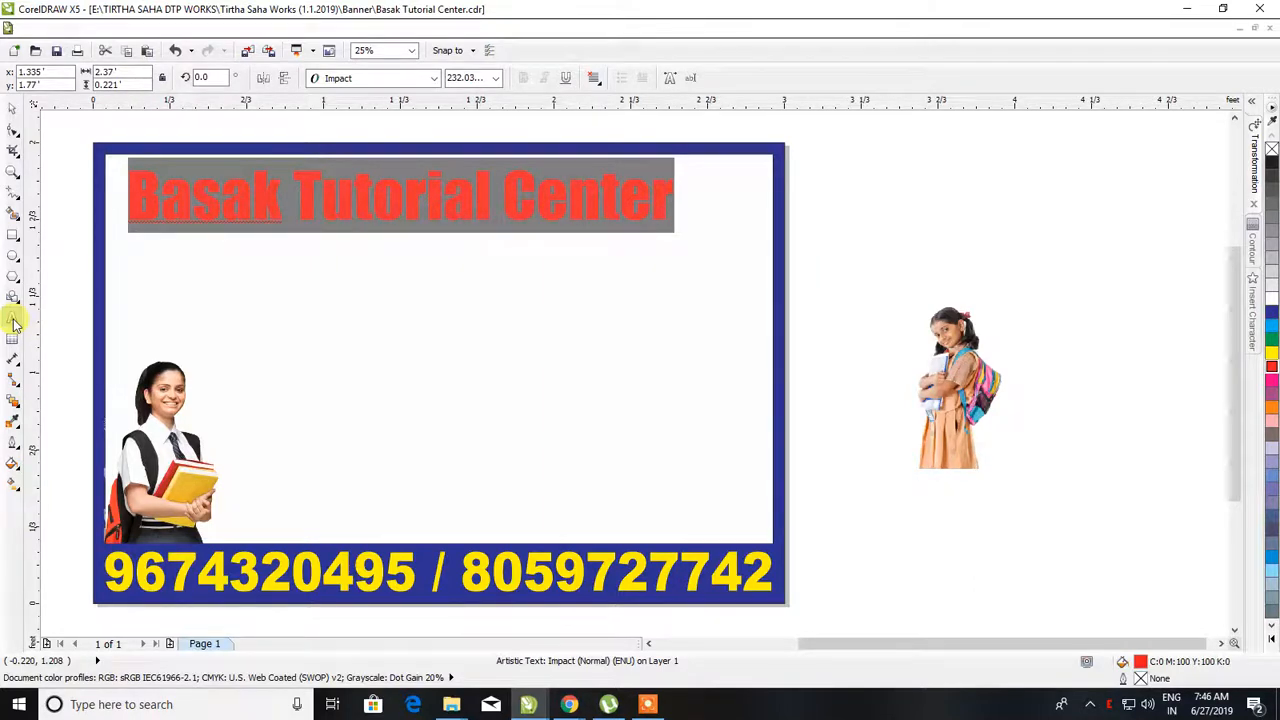
pyautogui.hotkey('ctrl', 'F3')
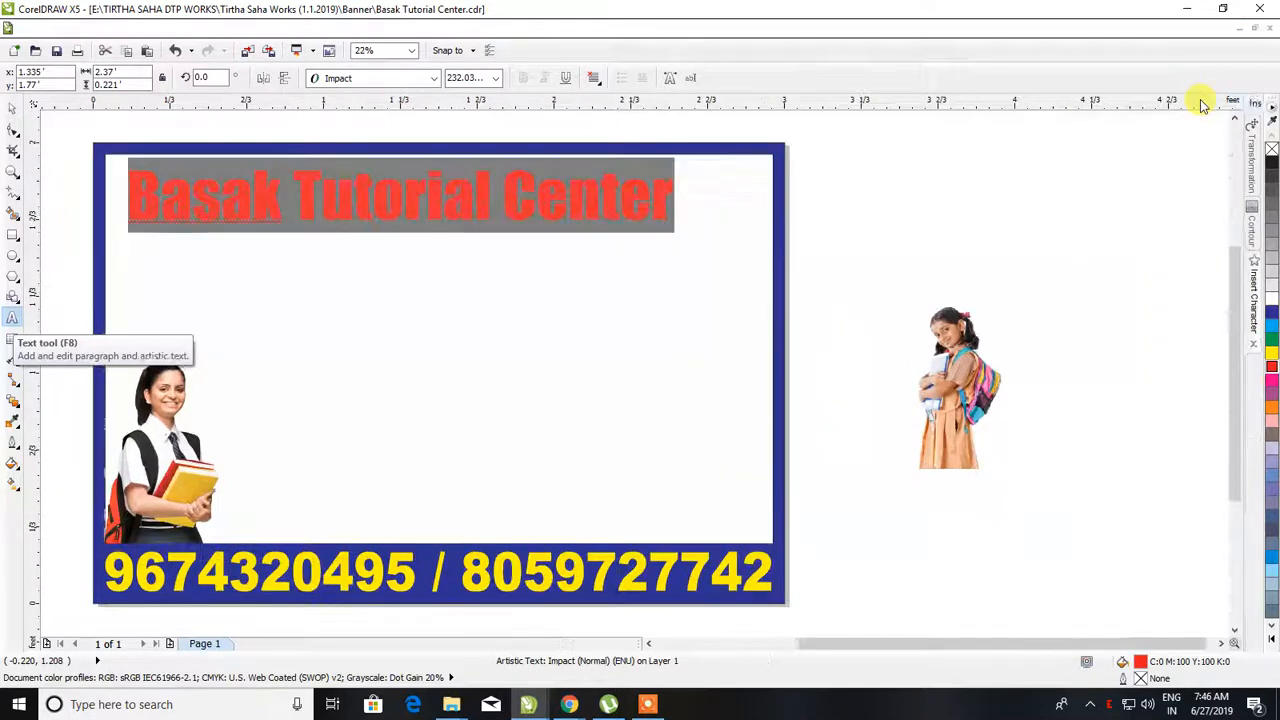
pyautogui.hotkey('shift', 'F3')
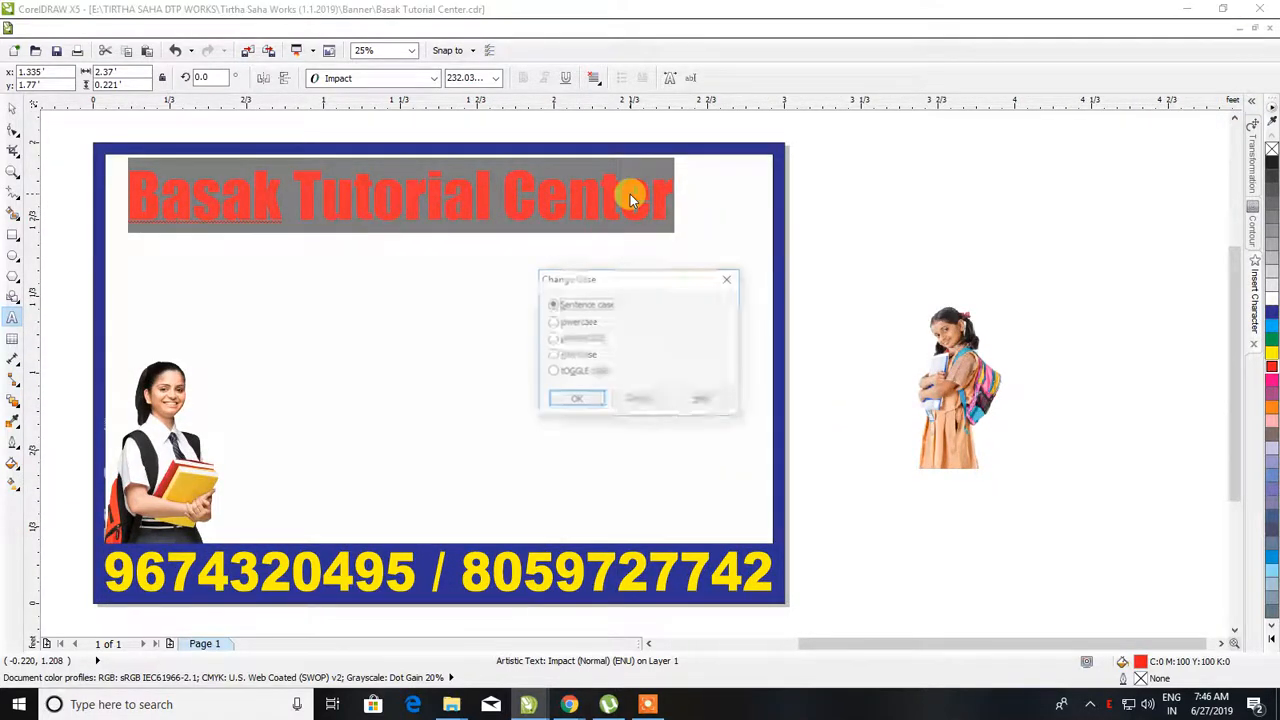
pyautogui.click(578, 400)
pyautogui.click(11, 110)
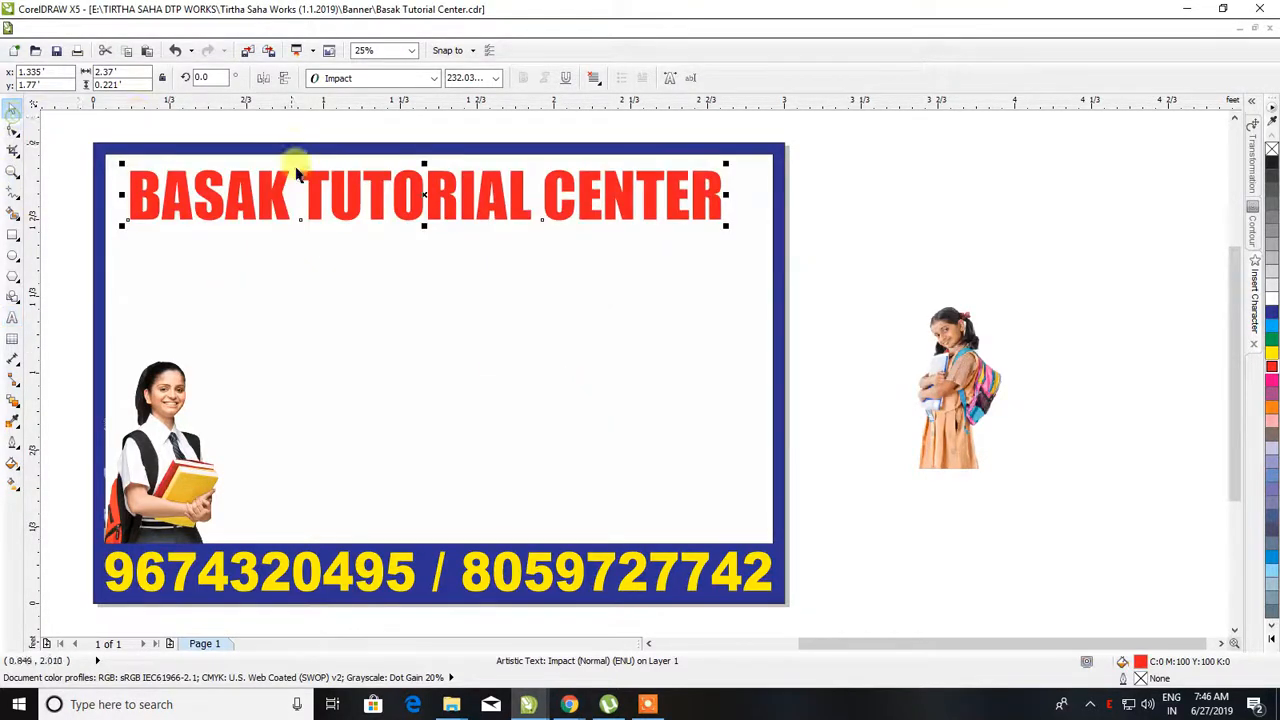
# Step: Resize the title to fit between the banner's side borders, about 2.806' wide and 0.245' high
pyautogui.moveTo(723, 228); pyautogui.dragTo(766, 258)
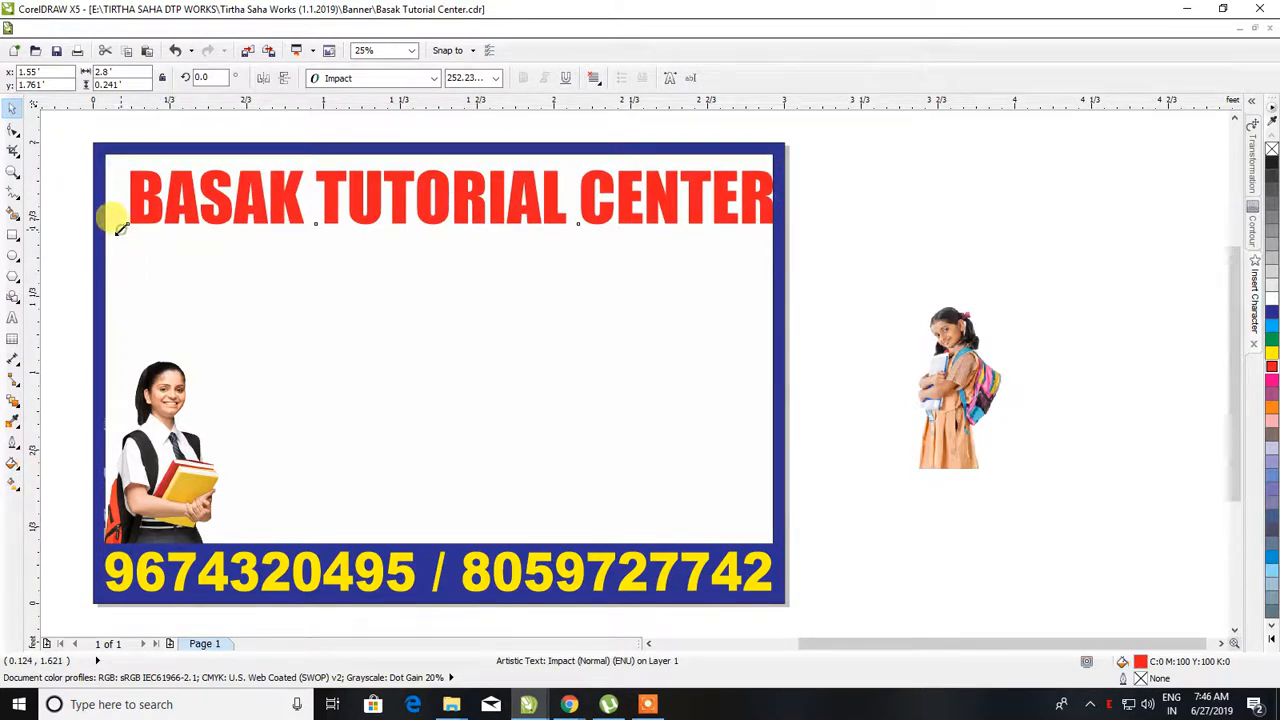
pyautogui.moveTo(120, 229)
pyautogui.mouseDown()
pyautogui.moveTo(92, 216)
pyautogui.moveTo(110, 230)
pyautogui.mouseUp()
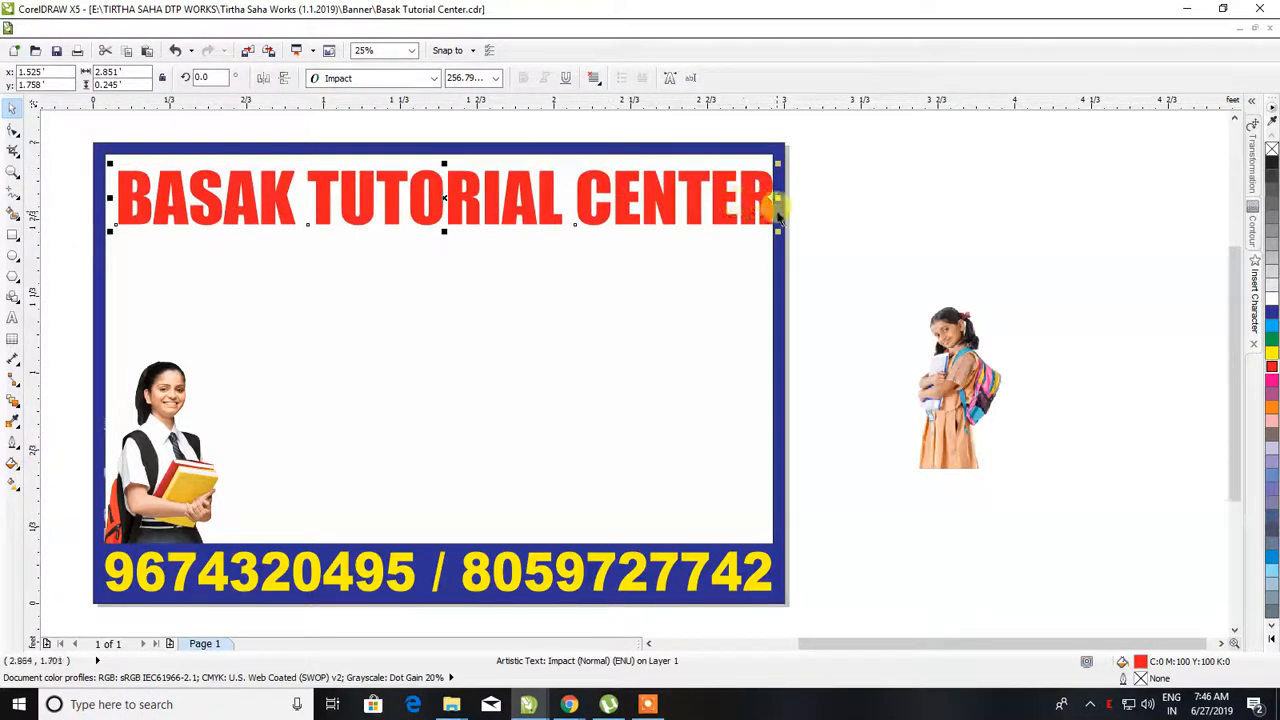
pyautogui.moveTo(777, 197); pyautogui.dragTo(768, 200)
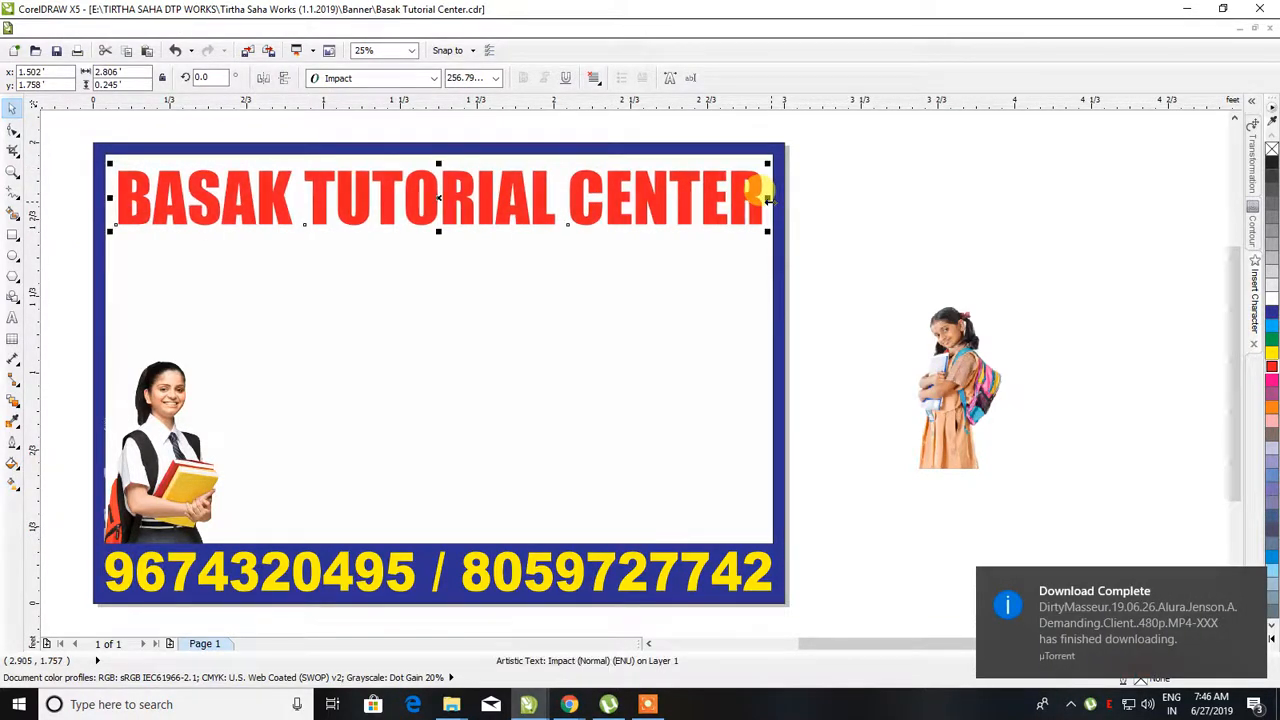
pyautogui.click(1250, 585)
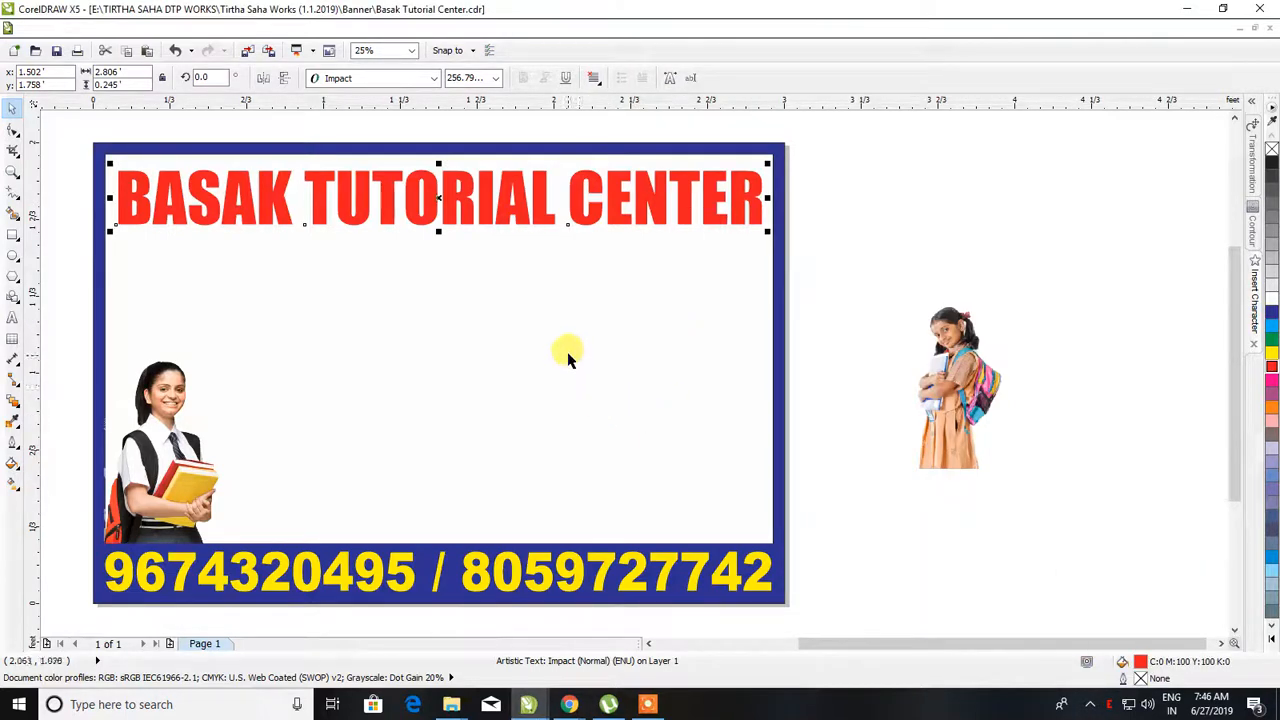
pyautogui.rightClick(1108, 703)
pyautogui.click(1113, 694)
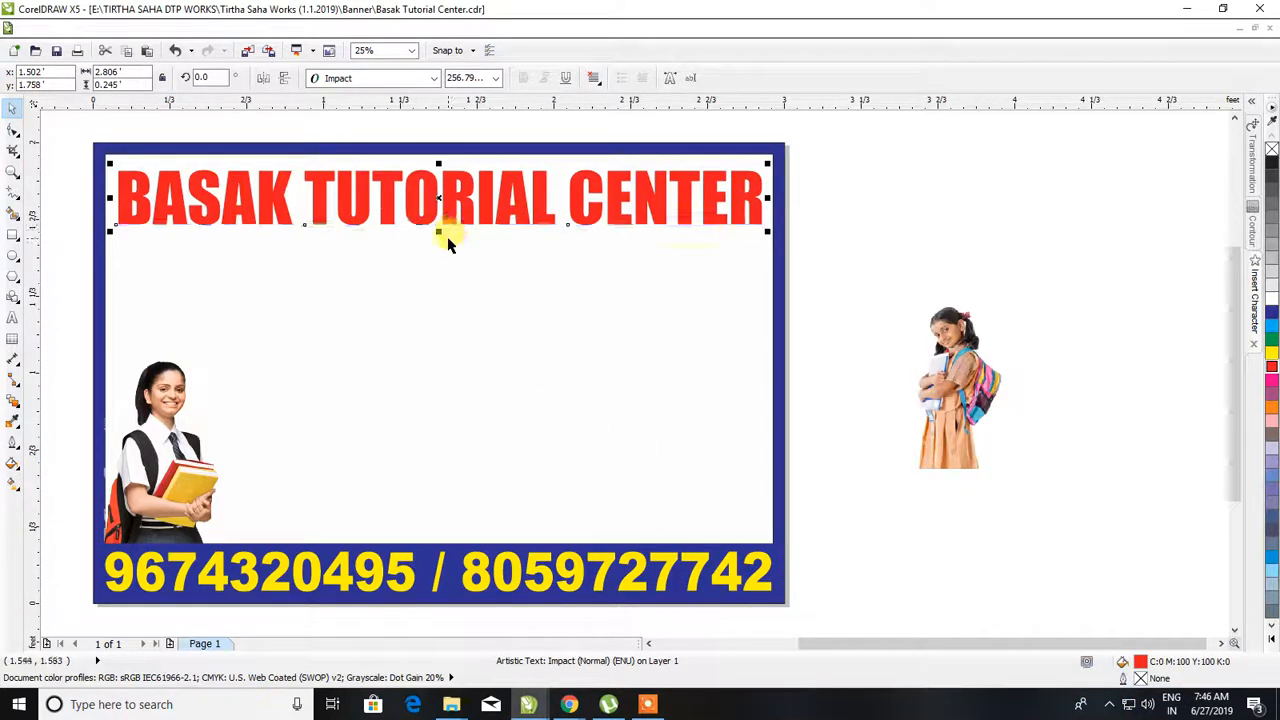
# Step: Stretch the title slightly taller and centre it horizontally on the banner frame
pyautogui.moveTo(435, 228); pyautogui.dragTo(434, 237)
pyautogui.keyDown('shift'); pyautogui.click(434, 283); pyautogui.keyUp('shift')
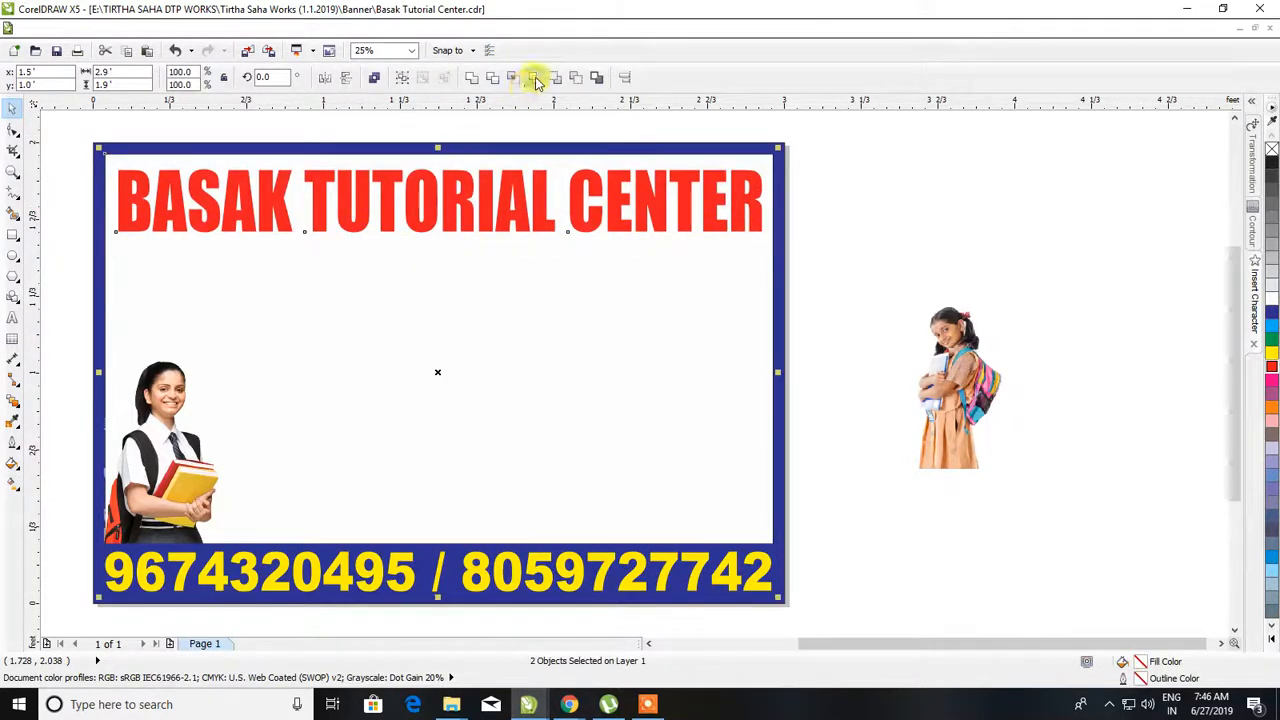
pyautogui.click(626, 77)
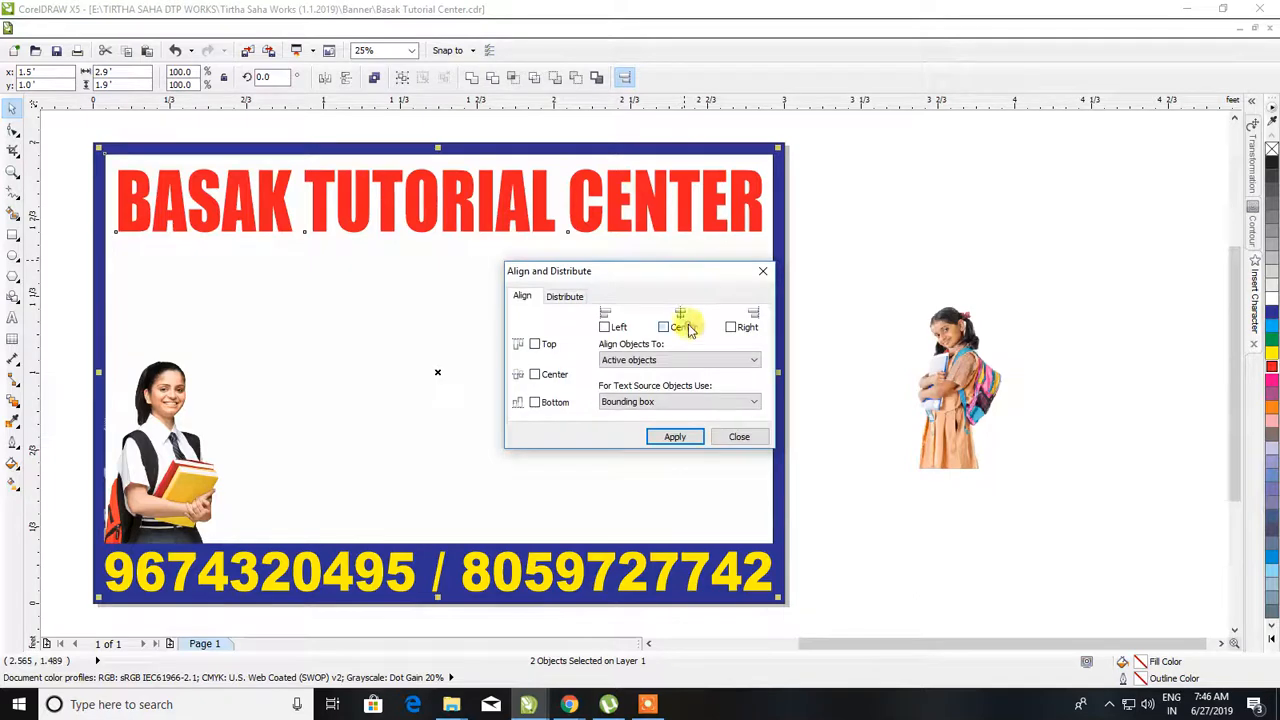
pyautogui.click(680, 436)
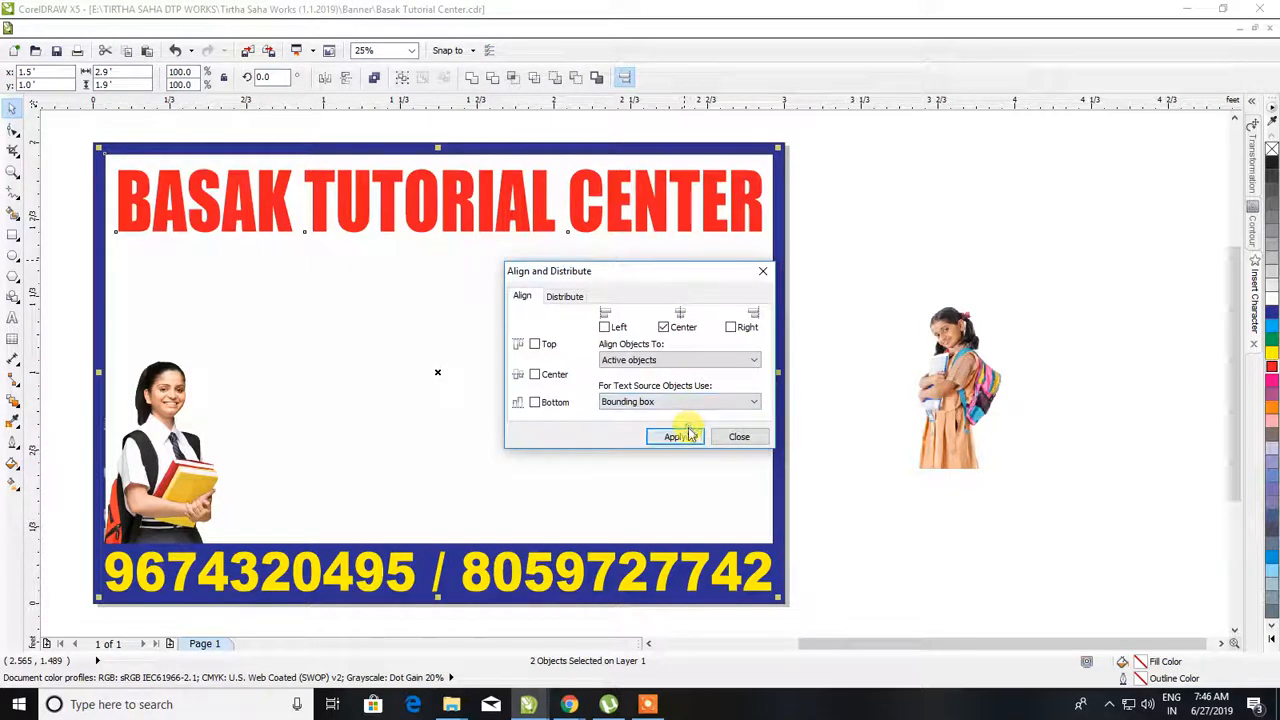
pyautogui.click(737, 437)
# Step: Move the picture of the girl with the backpack inside the banner's right side below the title, at about x 2.628', y 1.156'
pyautogui.click(890, 383)
pyautogui.scroll(-2, 843, 251)
pyautogui.scroll(2, 795, 263)
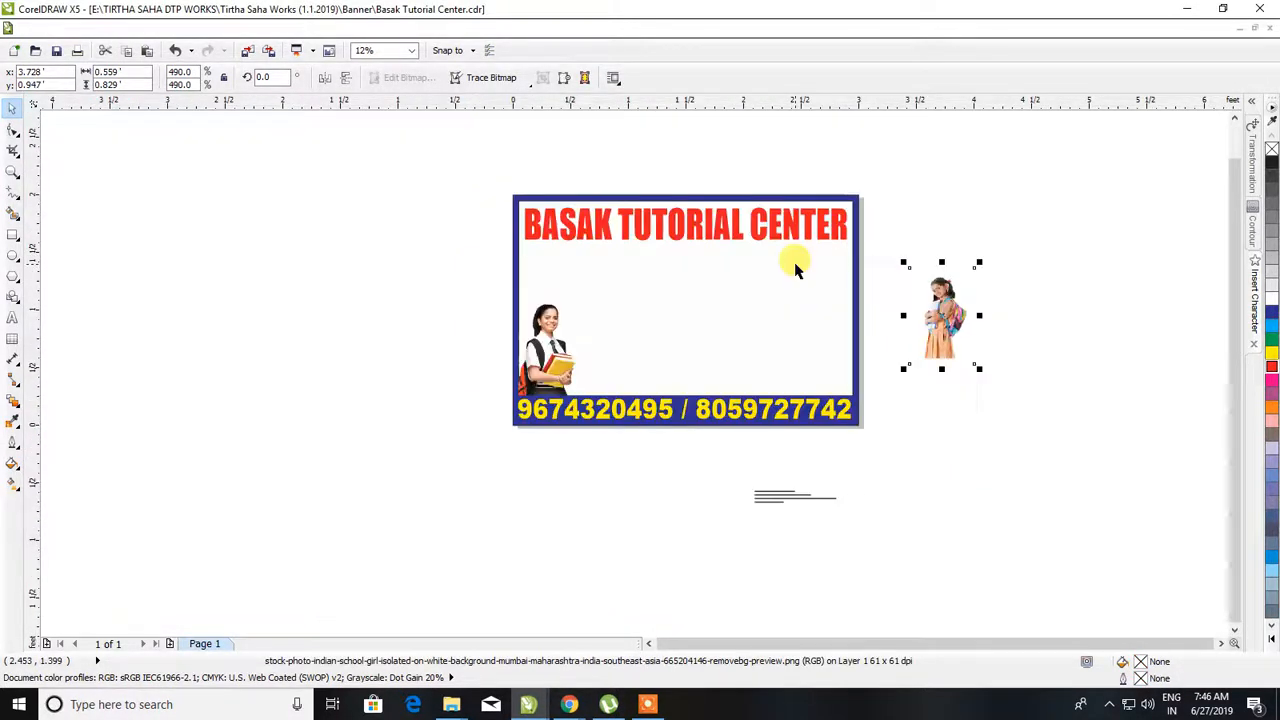
pyautogui.click(1046, 253)
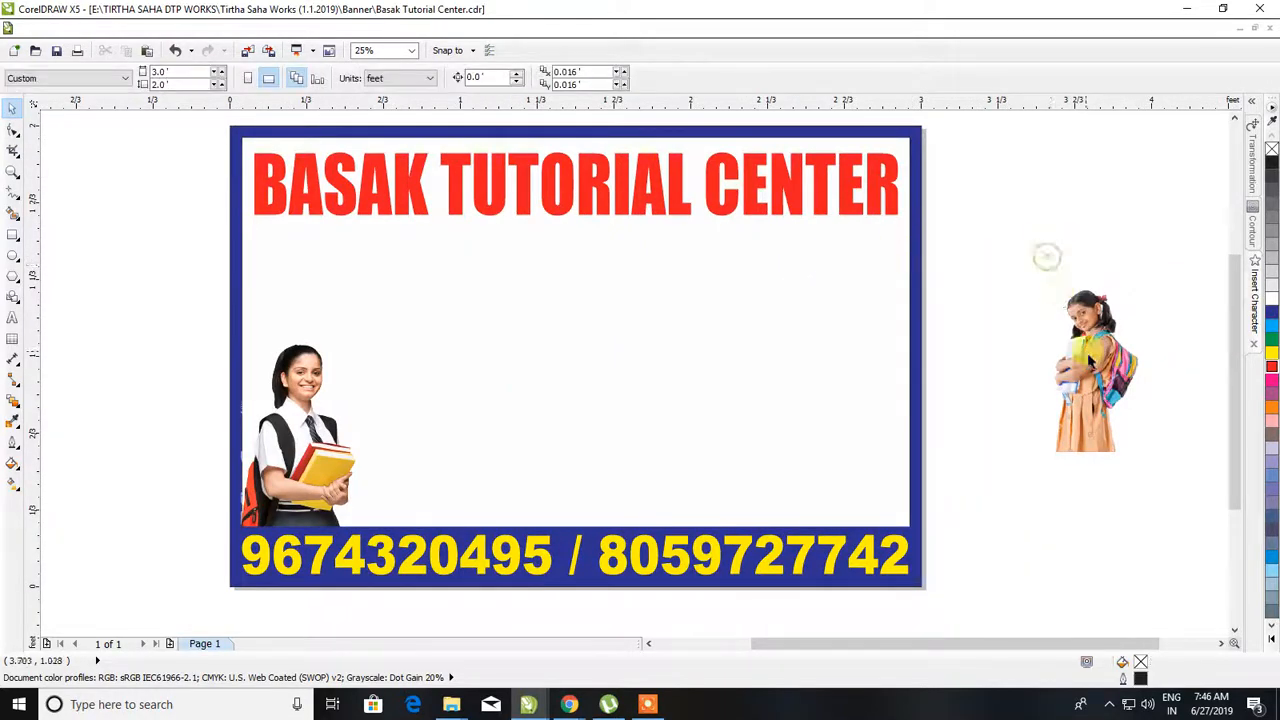
pyautogui.moveTo(1089, 356); pyautogui.dragTo(831, 305)
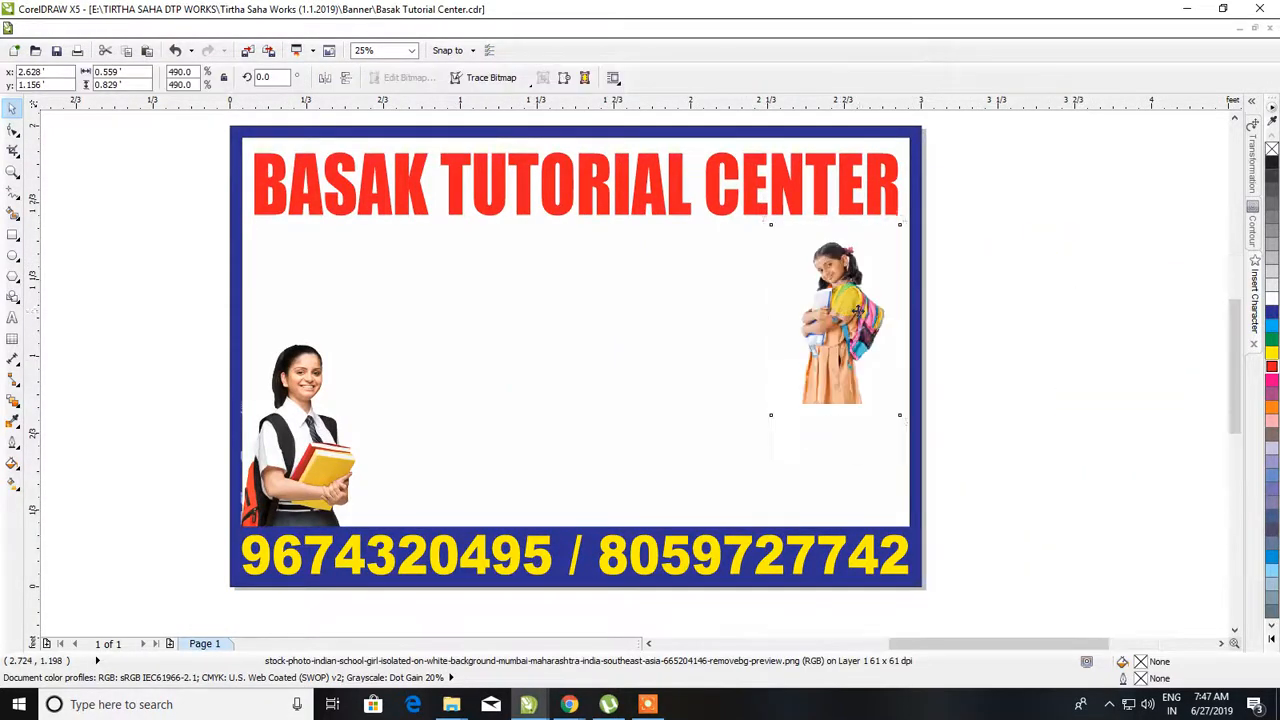
# Step: Trim the empty margins on both sides of the backpack girl's picture with the Shape tool, close to the figure
pyautogui.scroll(1, 860, 310)
pyautogui.click(13, 129)
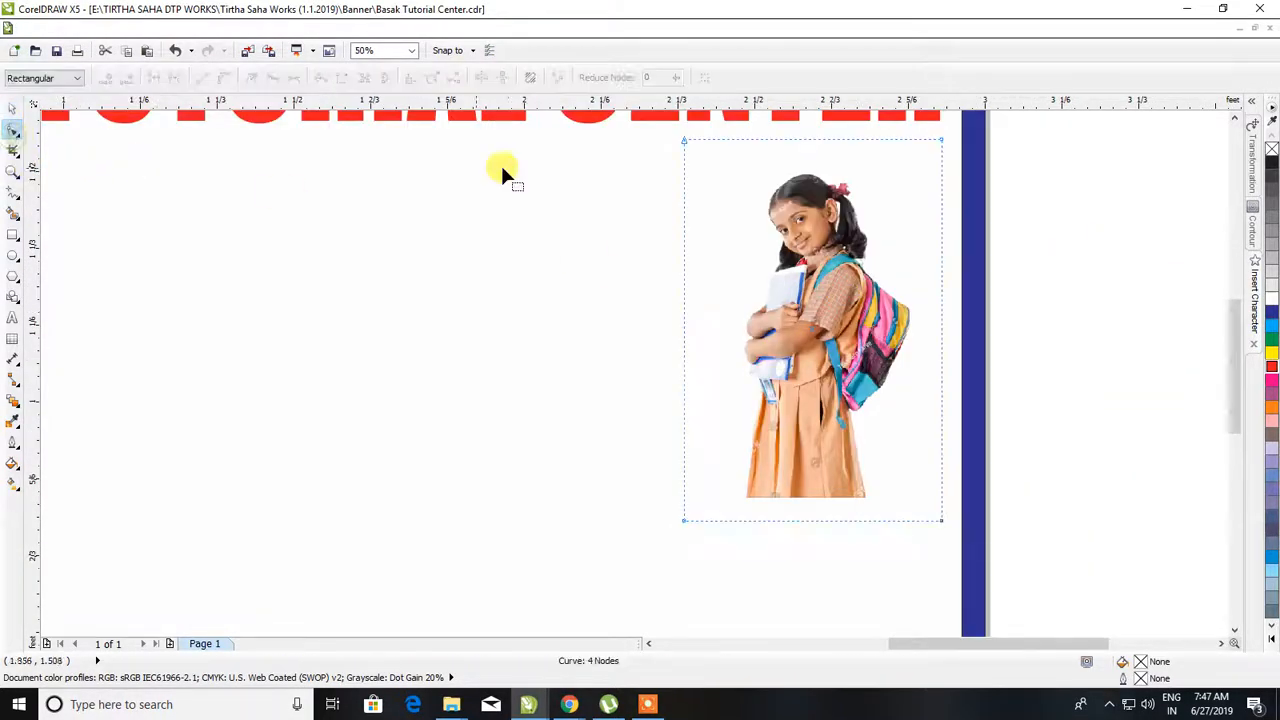
pyautogui.moveTo(843, 563); pyautogui.dragTo(843, 570)
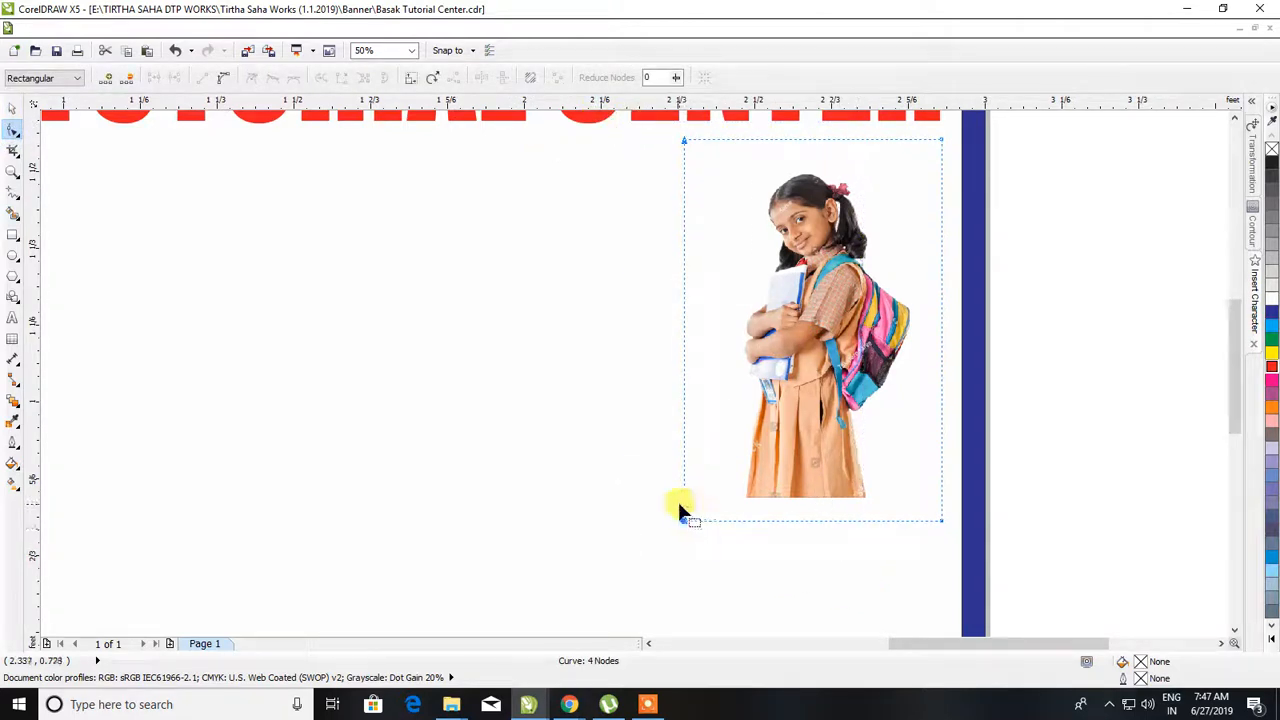
pyautogui.moveTo(682, 517); pyautogui.dragTo(741, 522)
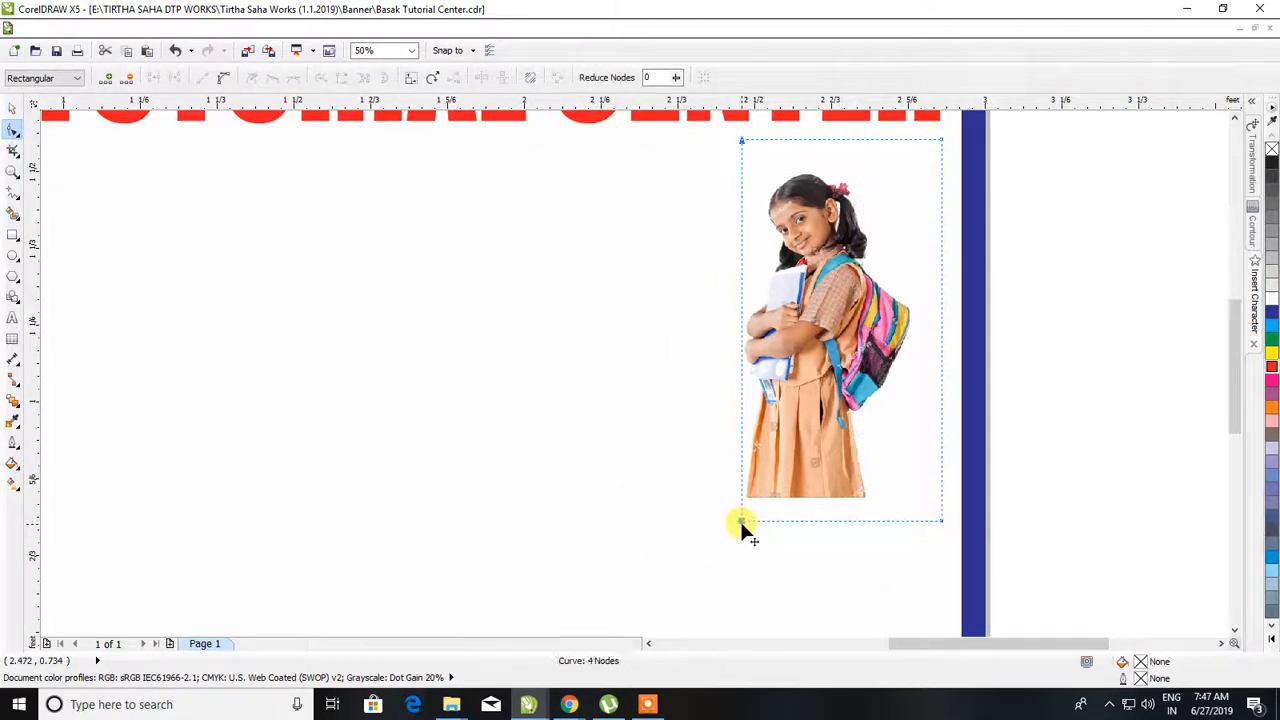
pyautogui.hotkey('ctrl', 'z')
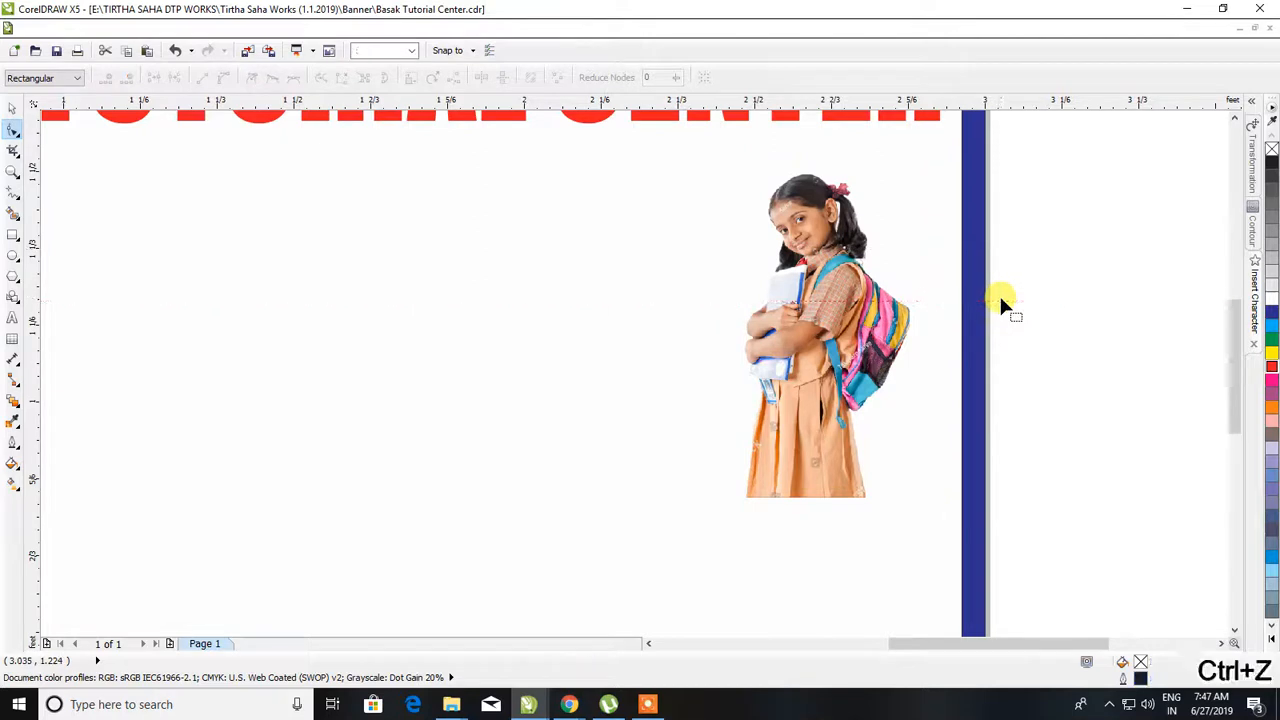
pyautogui.click(968, 140)
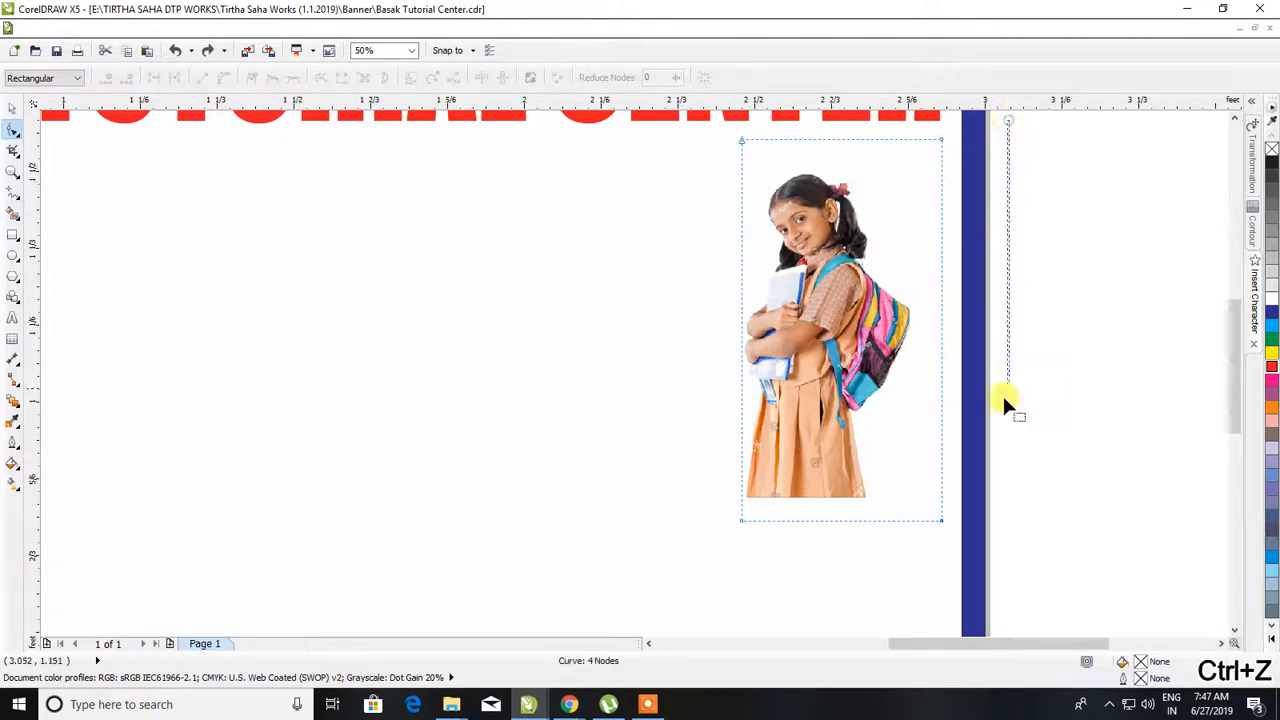
pyautogui.moveTo(1005, 400); pyautogui.dragTo(916, 518)
pyautogui.moveTo(995, 479); pyautogui.dragTo(753, 545)
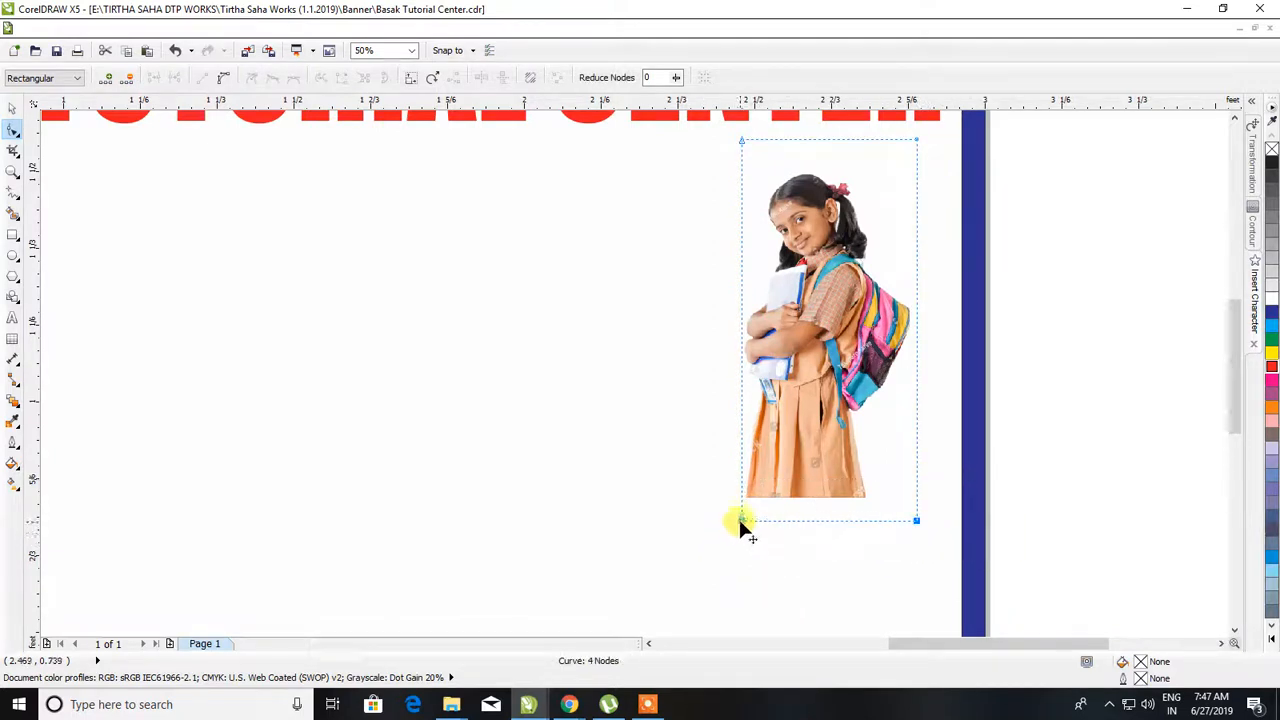
# Step: Trim the empty margins below and above the backpack girl's picture with the Shape tool, close to the figure
pyautogui.moveTo(740, 520); pyautogui.dragTo(740, 500)
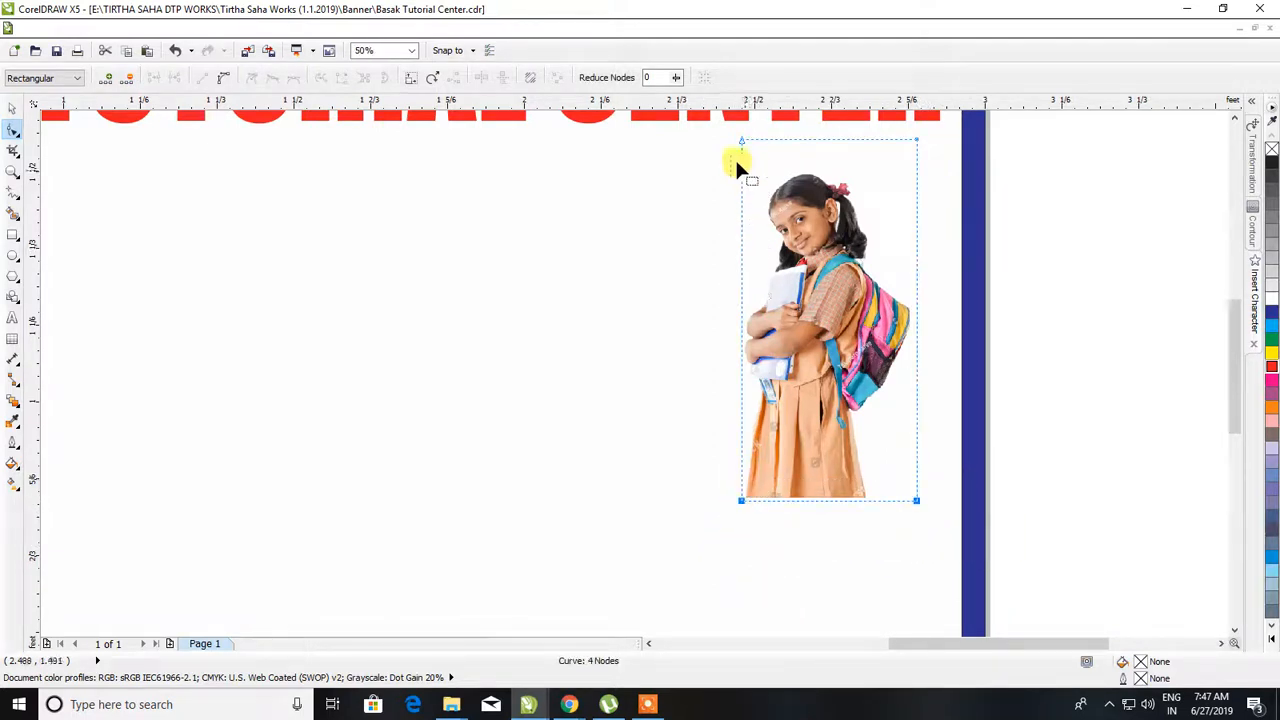
pyautogui.moveTo(714, 134); pyautogui.dragTo(988, 170)
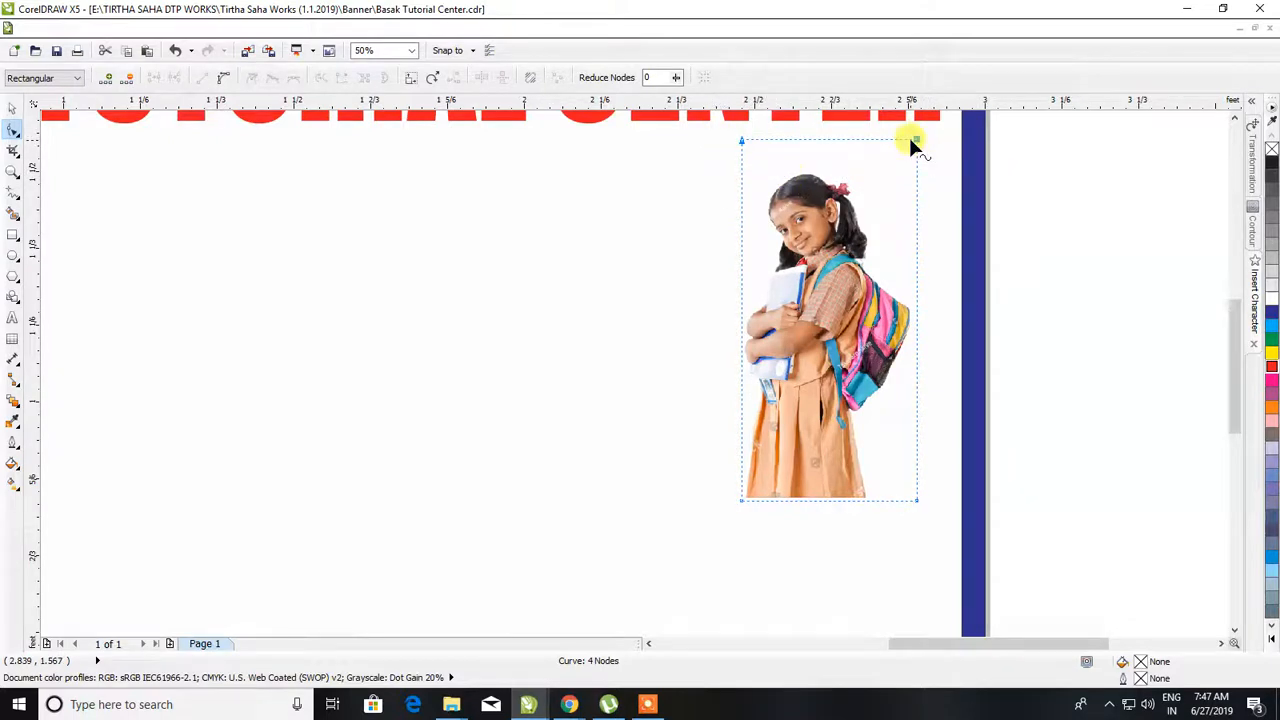
pyautogui.moveTo(913, 141); pyautogui.dragTo(910, 171)
pyautogui.click(13, 110)
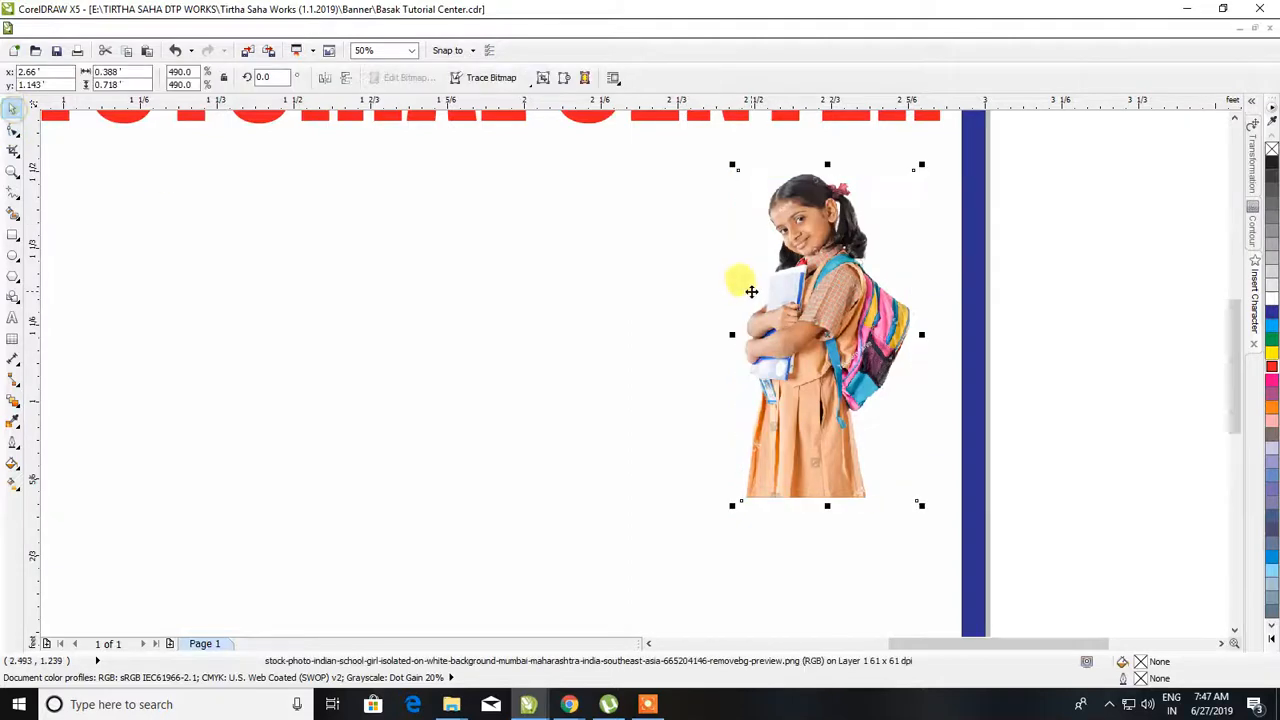
# Step: Move the backpack girl's picture up against the banner's right border just below the title, at about x 2.755', y 1.241'
pyautogui.scroll(-2, 694, 257)
pyautogui.scroll(1, 686, 251)
pyautogui.scroll(1, 849, 298)
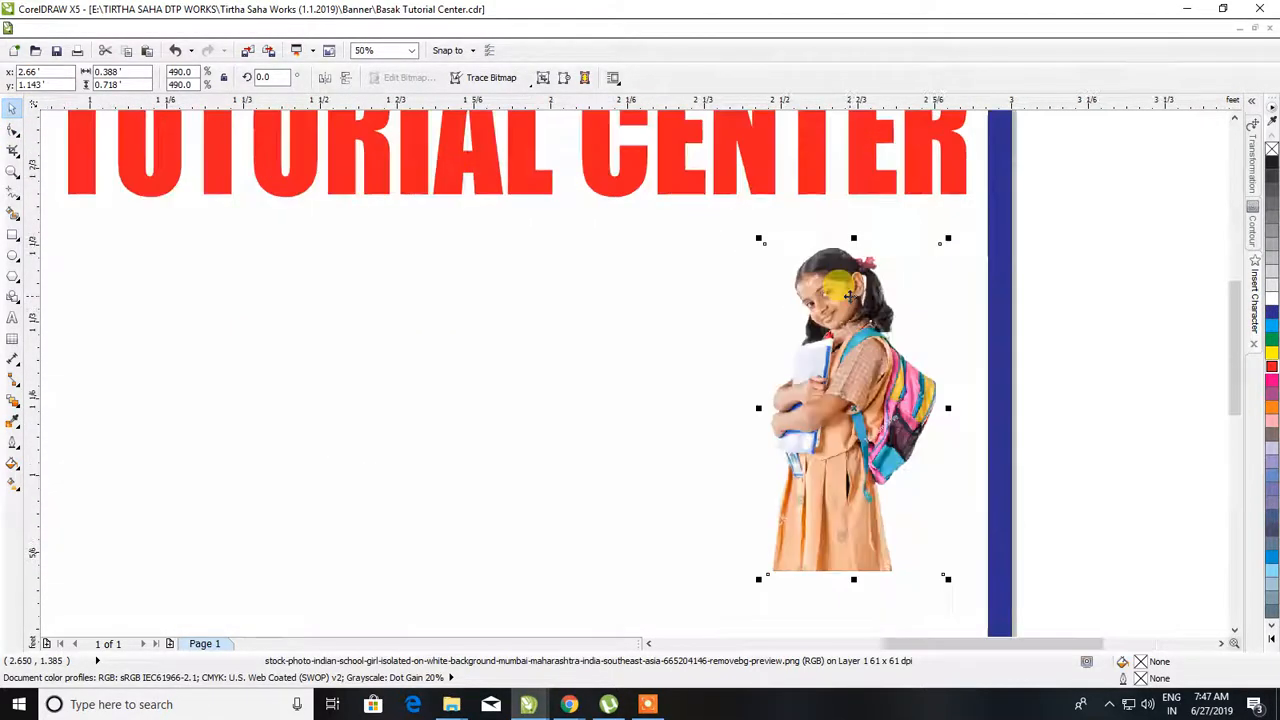
pyautogui.moveTo(849, 298); pyautogui.dragTo(891, 251)
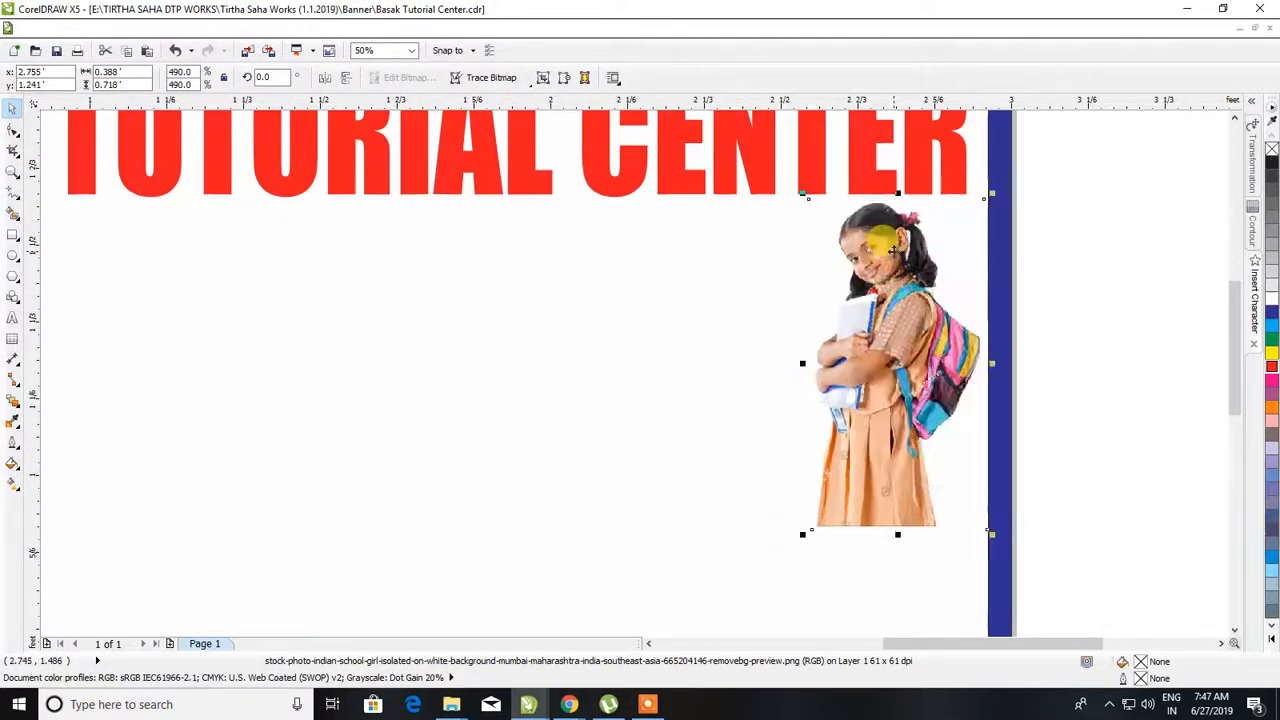
pyautogui.scroll(-2, 891, 251)
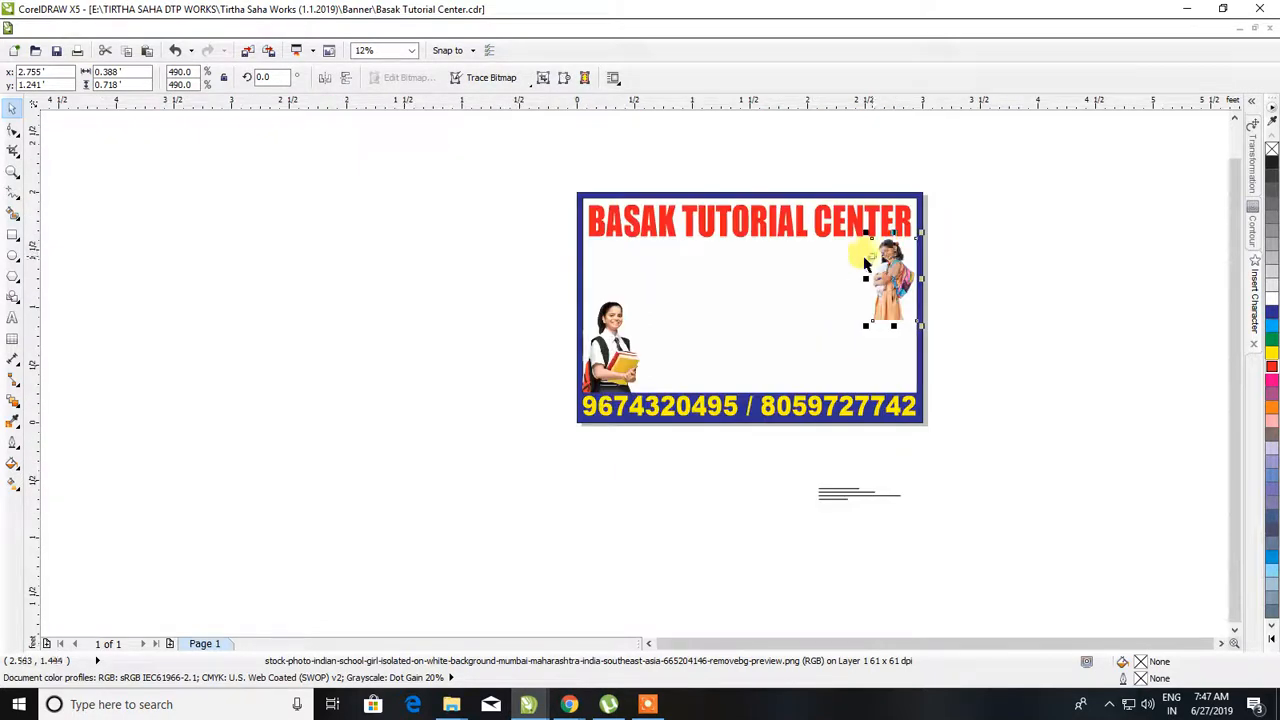
pyautogui.scroll(1, 800, 263)
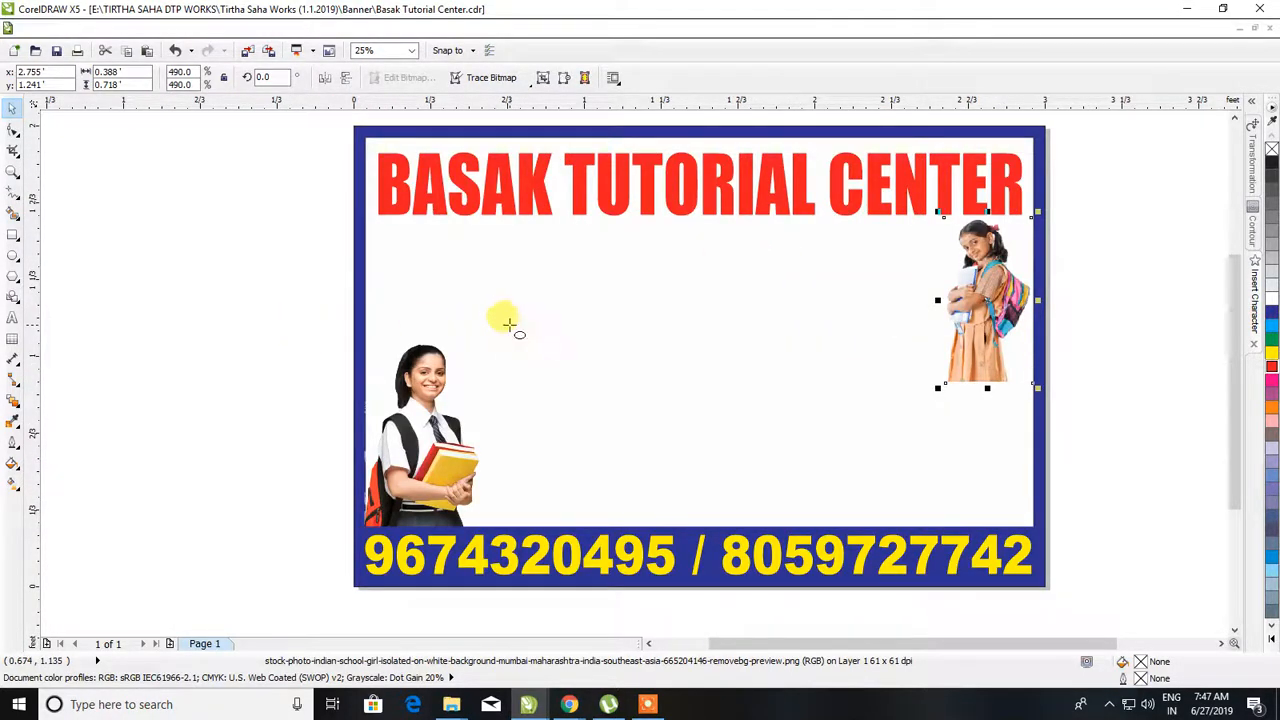
pyautogui.press('F7')
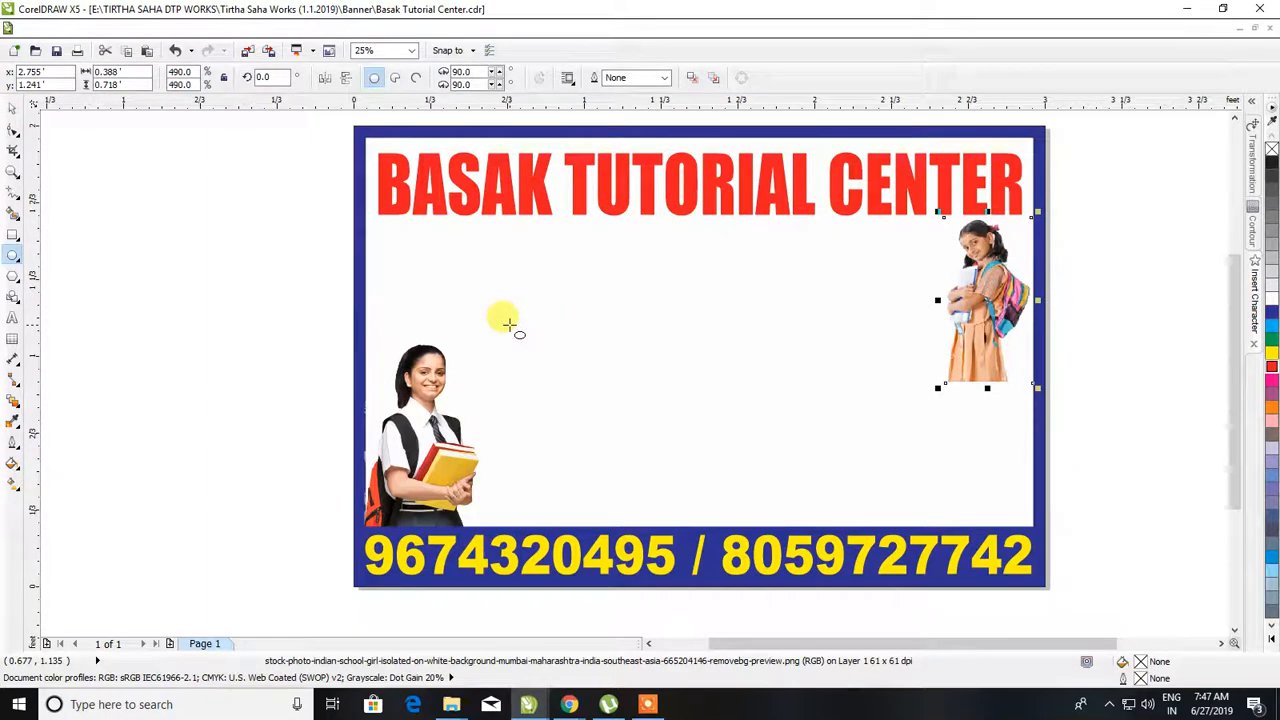
pyautogui.click(12, 107)
pyautogui.click(646, 705)
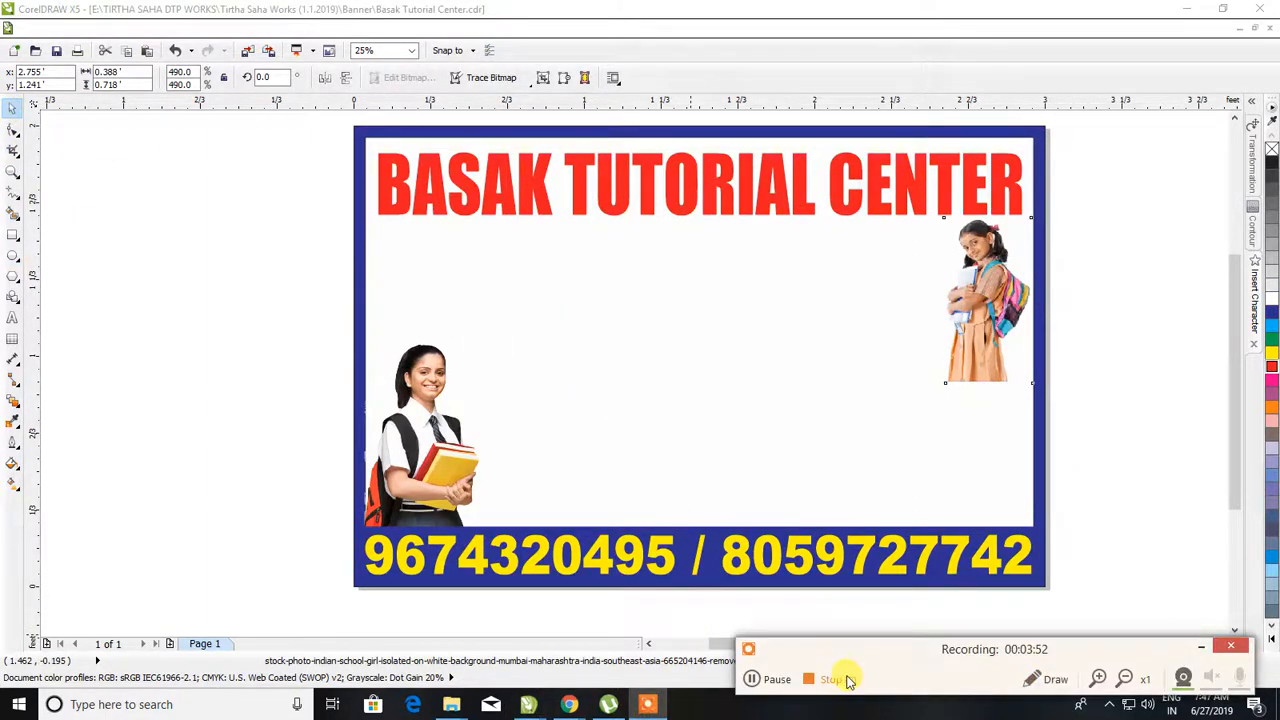
pyautogui.click(751, 679)
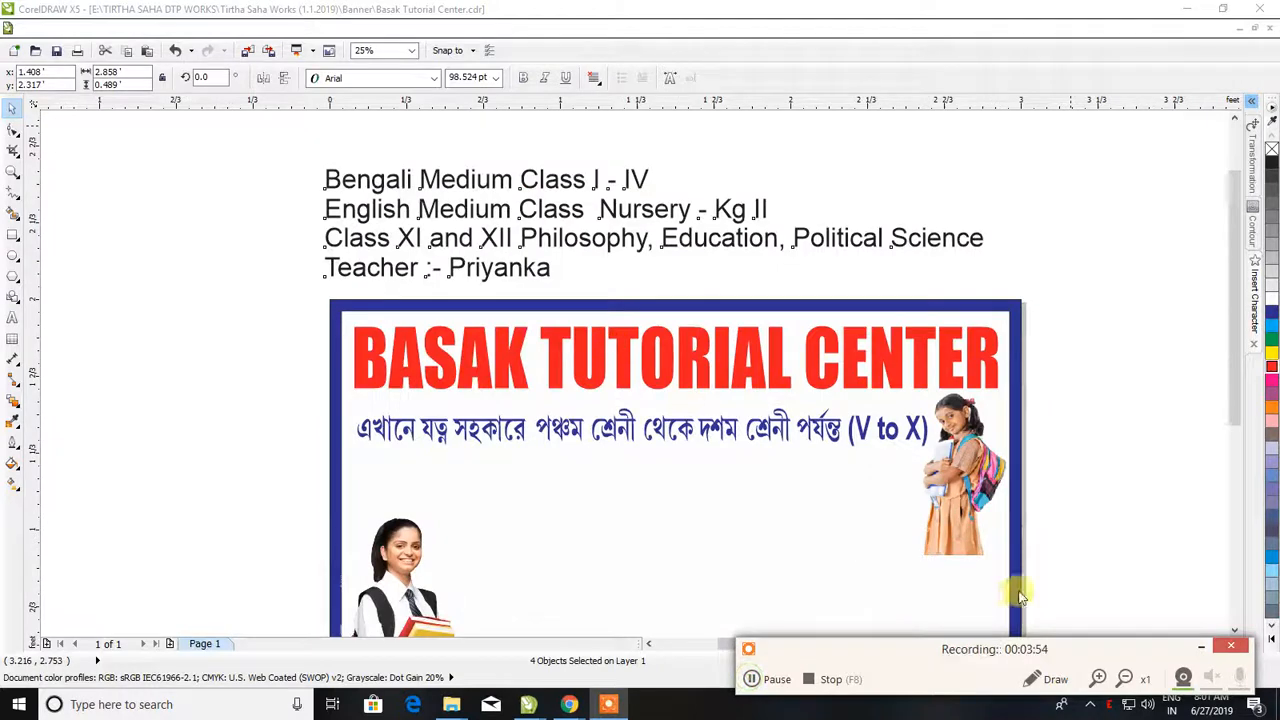
pyautogui.click(1203, 649)
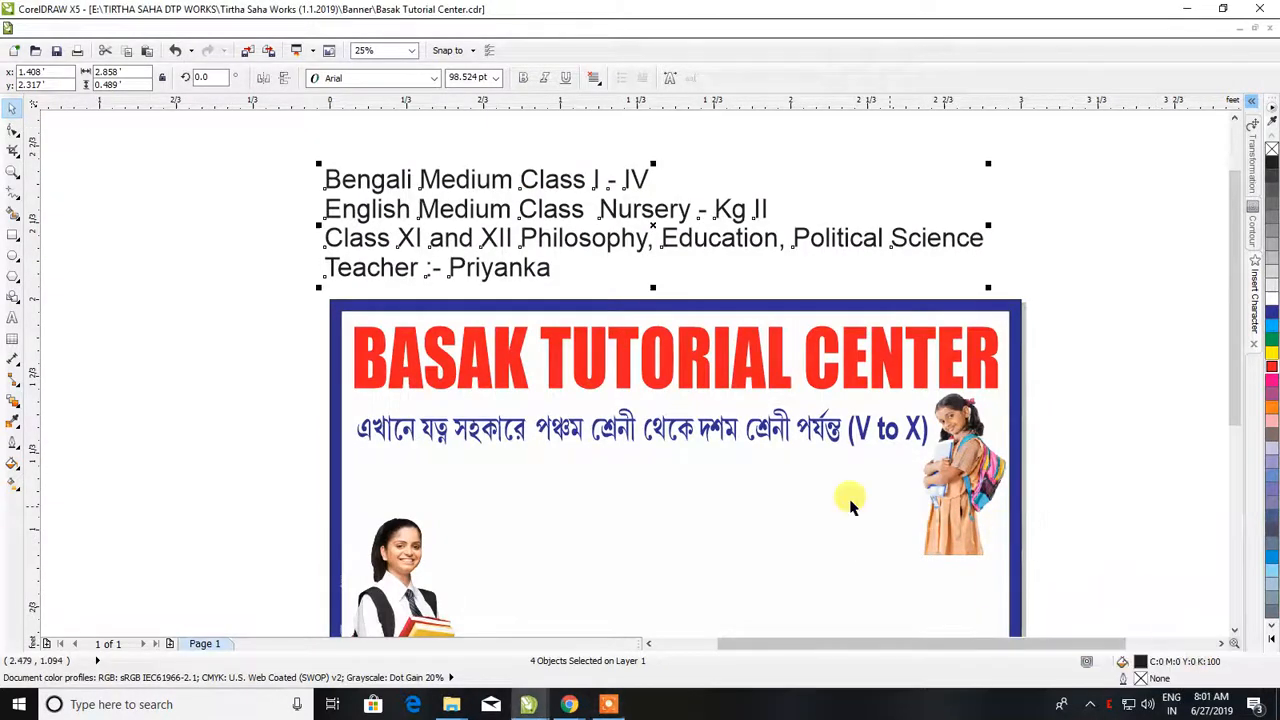
# Step: Replace the word before the first "শ্রেনী" in the blue Bengali line below the title with "প্রথম"
pyautogui.click(651, 429)
pyautogui.click(12, 317)
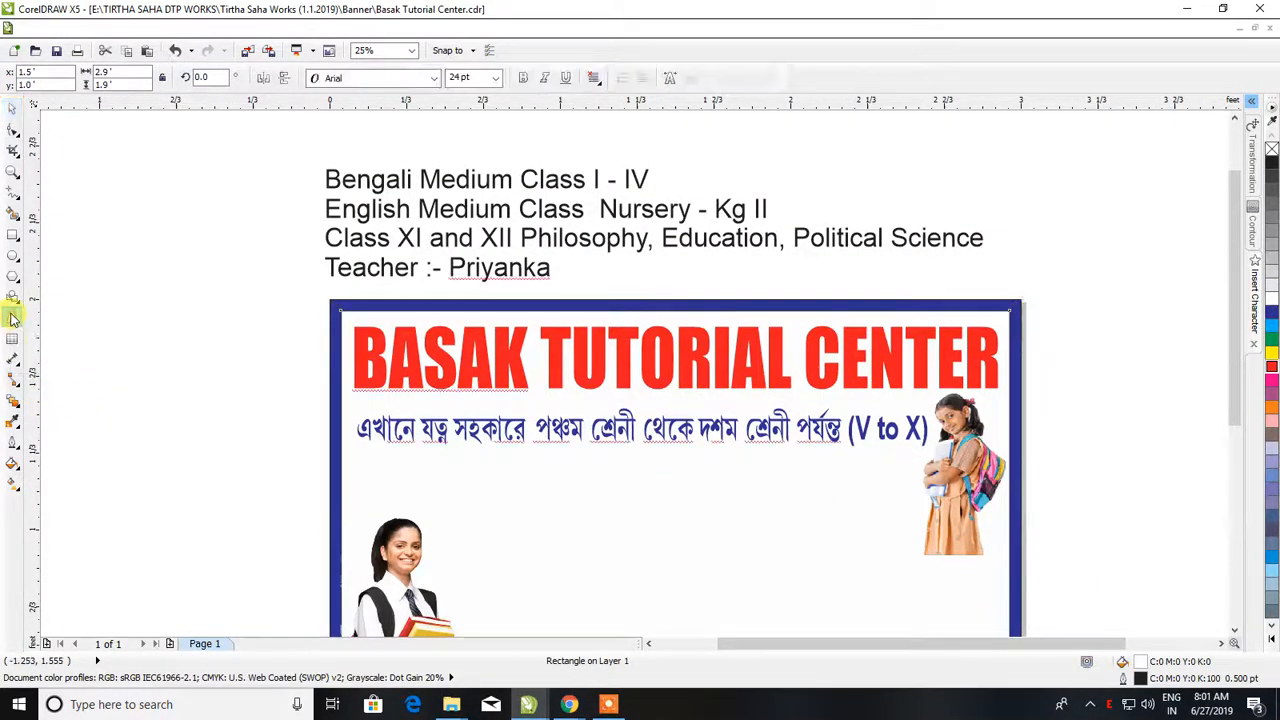
pyautogui.click(703, 415)
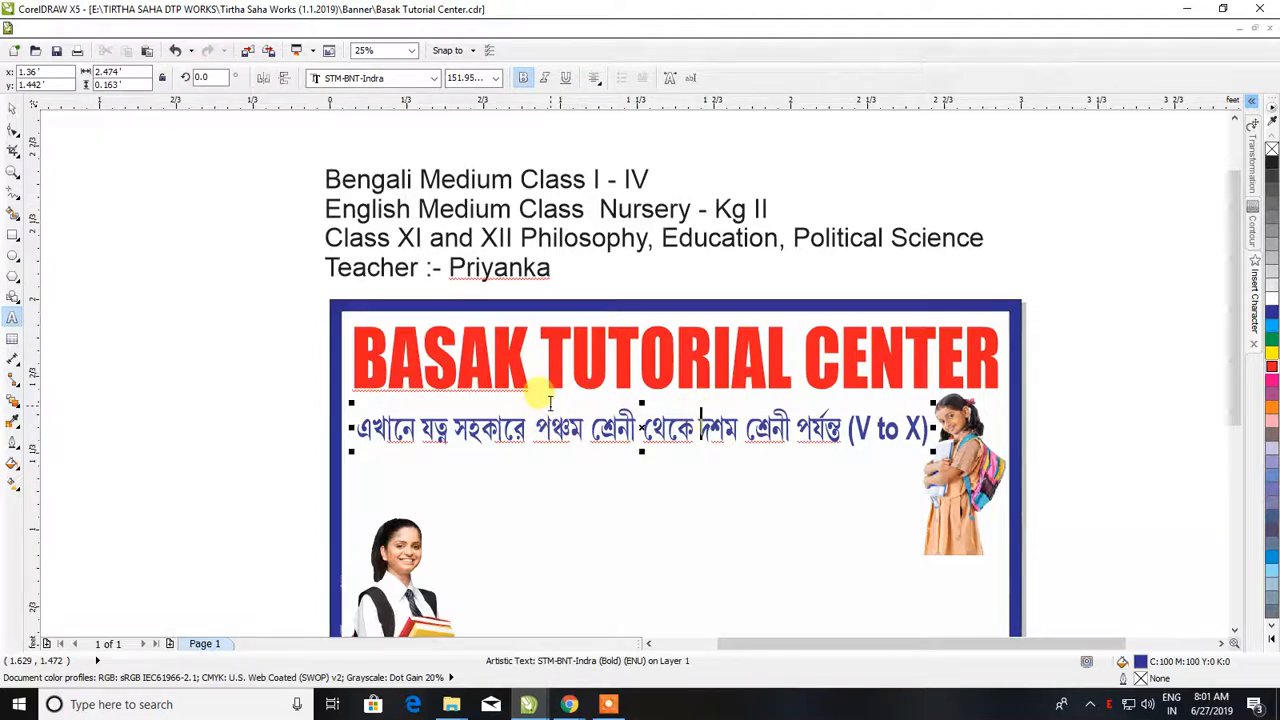
pyautogui.moveTo(537, 428); pyautogui.dragTo(583, 428)
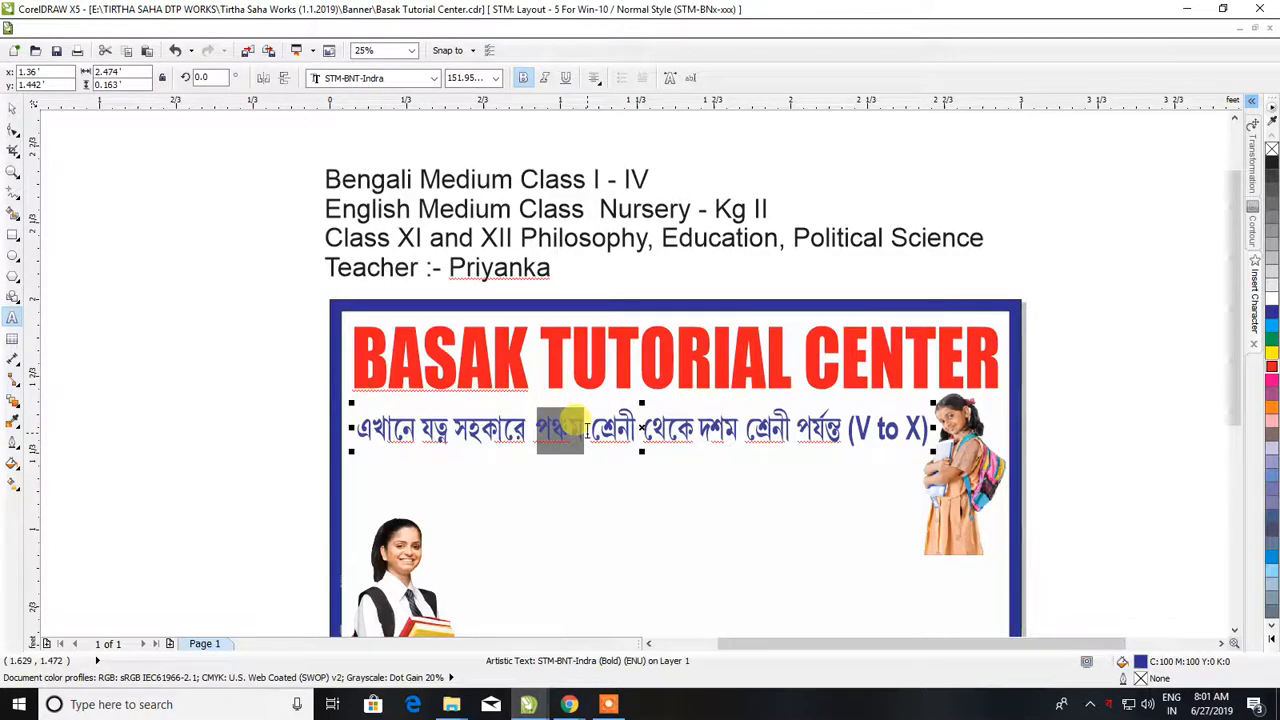
pyautogui.write('প্রথম')
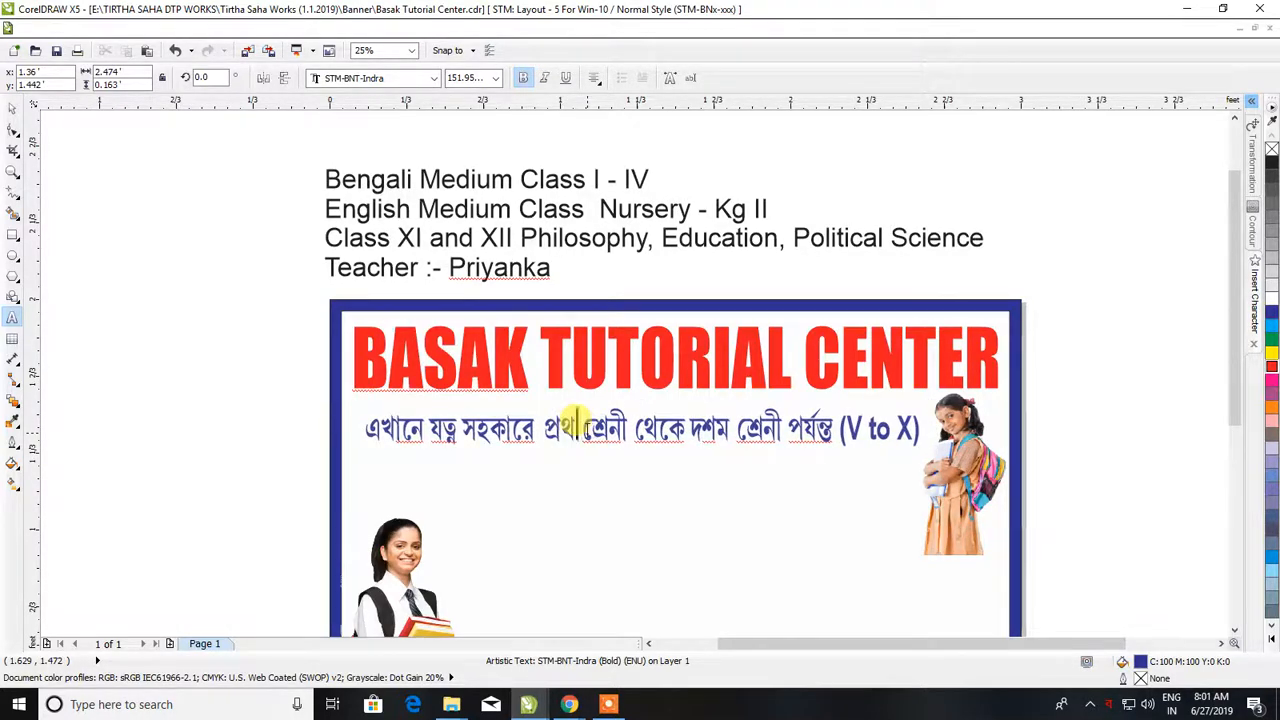